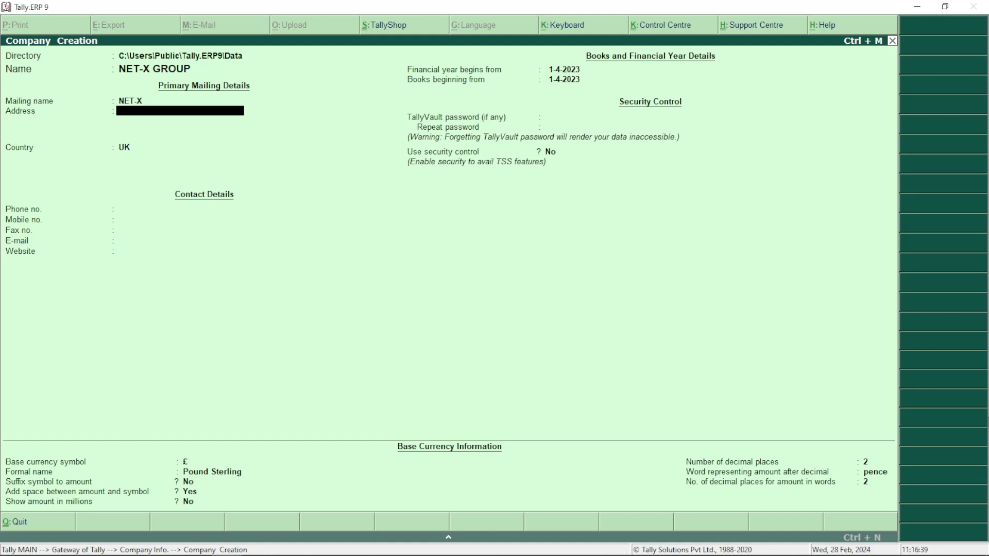
# Enter the company's street address, set country India and state Gujarat, and fill in the pincode
pyautogui.write('Lalgate,Surat')
pyautogui.press('Return')
pyautogui.press('Return')
pyautogui.write('Ind')
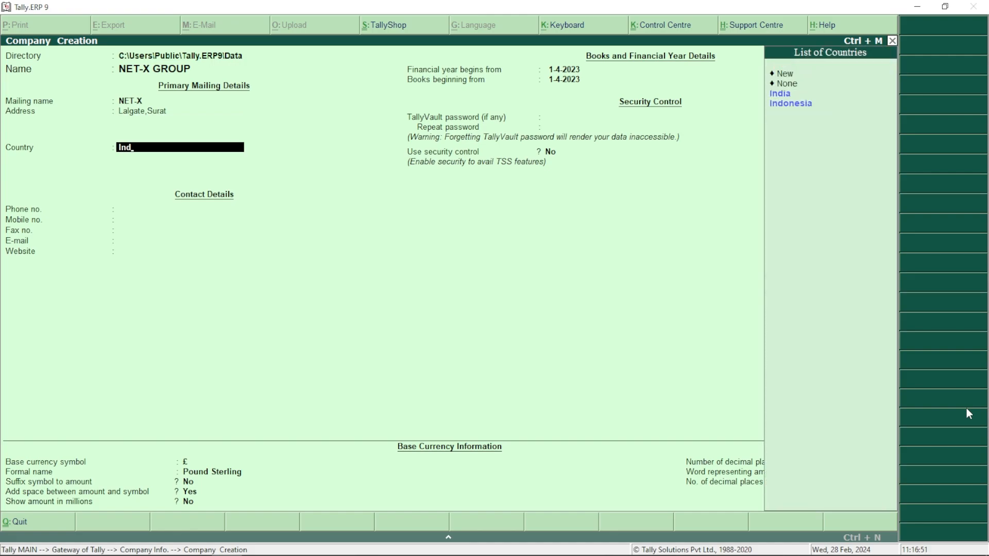
pyautogui.press('Return')
pyautogui.write('Guj')
pyautogui.press('Return')
pyautogui.write('395003')
pyautogui.press('Return')
pyautogui.press('Return')
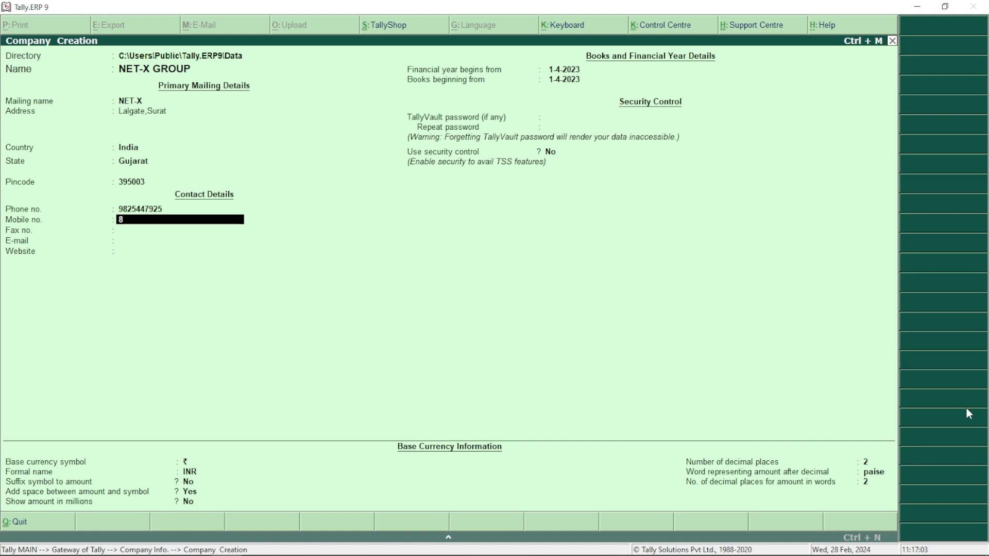
pyautogui.press('Return')
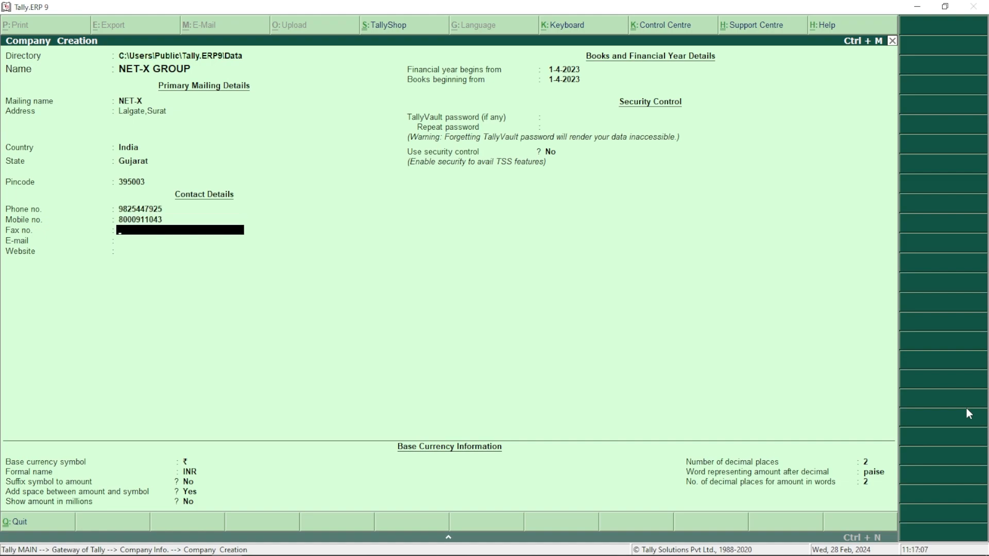
pyautogui.press('Return')
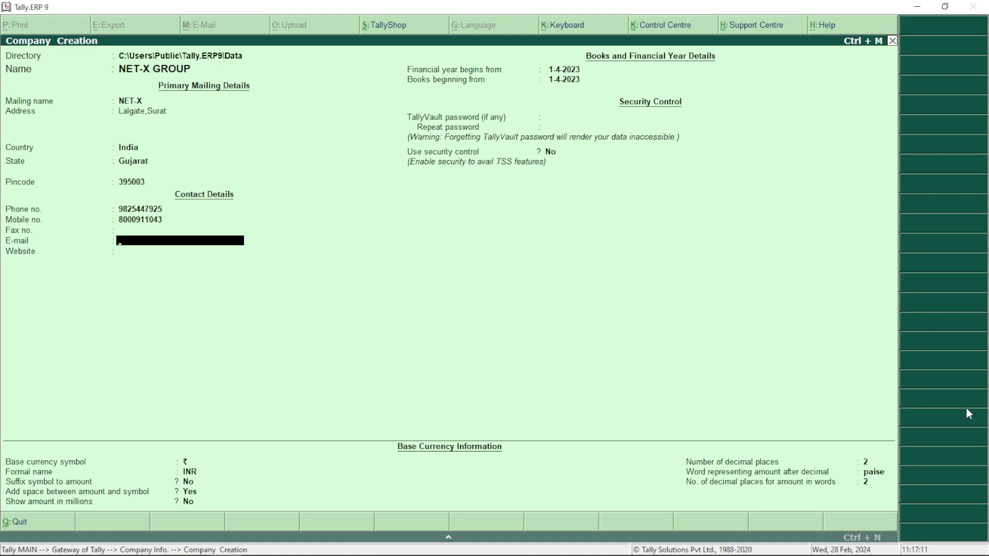
pyautogui.press('Return')
pyautogui.write('www.')
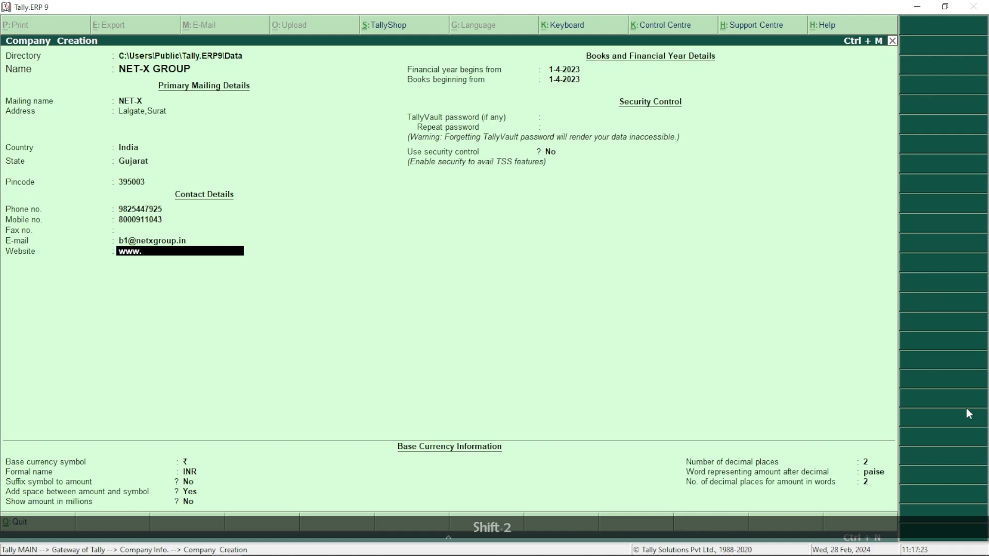
pyautogui.write('netxgroup.in')
pyautogui.press('Return')
pyautogui.press('Return')
pyautogui.press('Return')
pyautogui.press('Return')
pyautogui.press('Return')
pyautogui.press('Return')
pyautogui.press('Return')
pyautogui.press('Return')
pyautogui.press('Return')
pyautogui.press('Return')
pyautogui.press('Return')
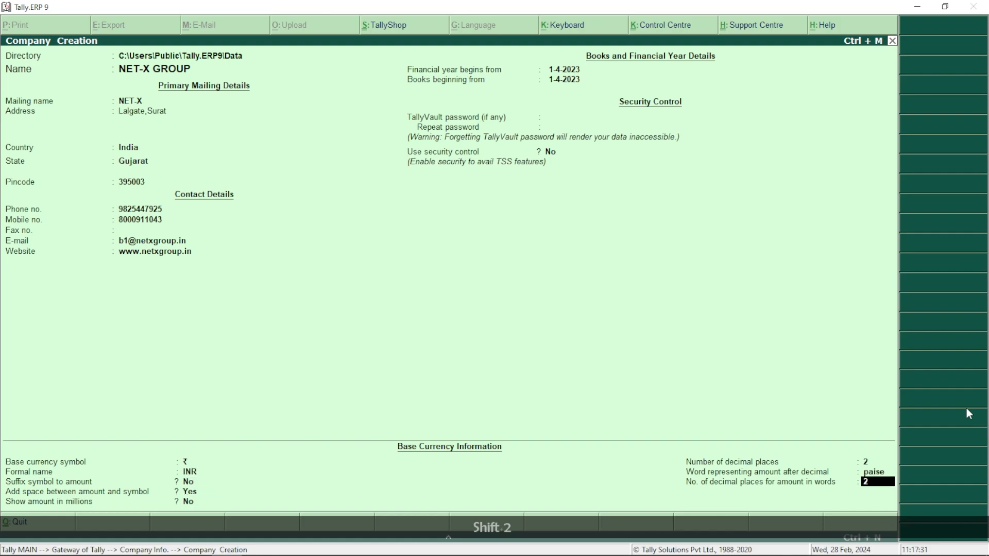
pyautogui.press('Return')
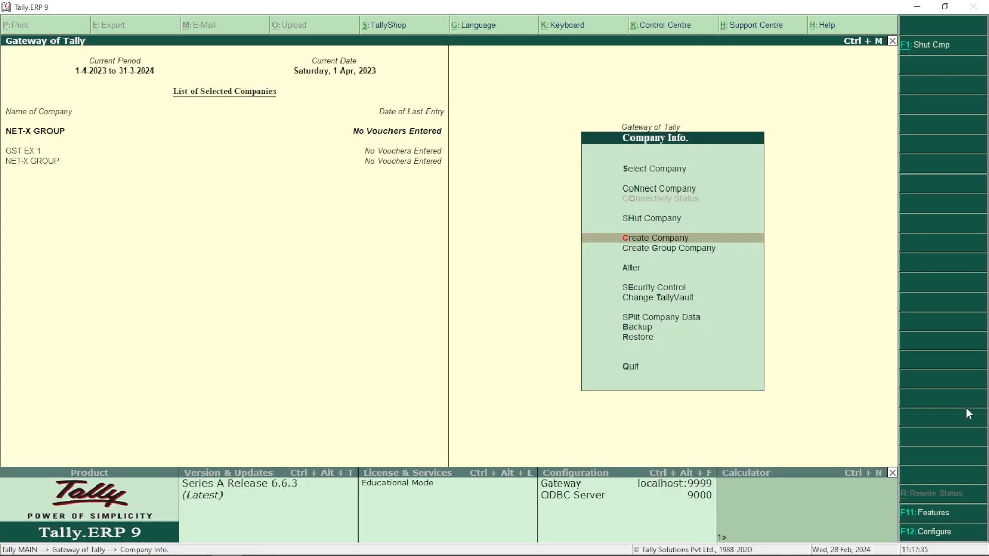
# Create the units Nos (Numbers) and Pkg. (Packages)
pyautogui.press('Escape')
pyautogui.press('i')
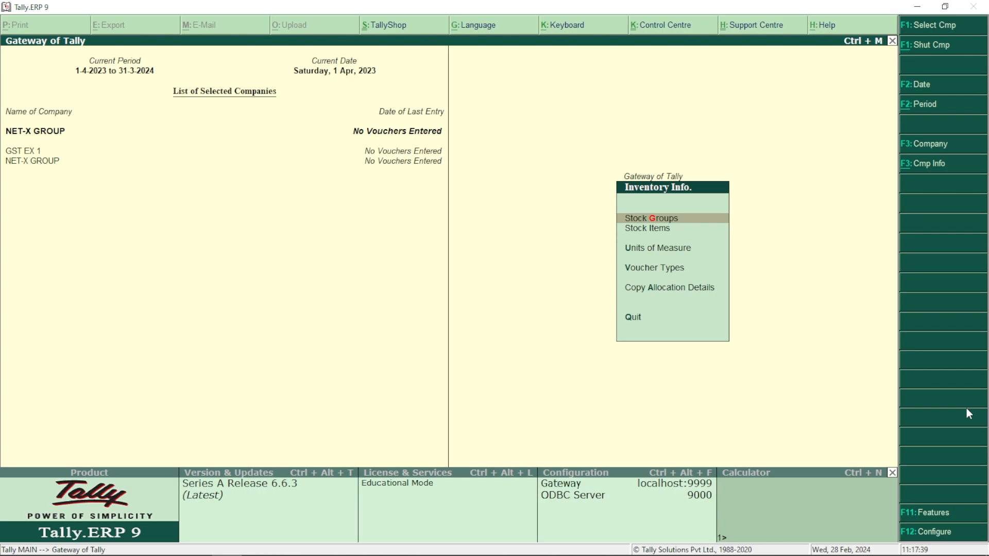
pyautogui.press('u')
pyautogui.press('Return')
pyautogui.write('Nos')
pyautogui.press('Return')
pyautogui.write('Numbers')
pyautogui.press('Return')
pyautogui.press('Return')
pyautogui.press('Return')
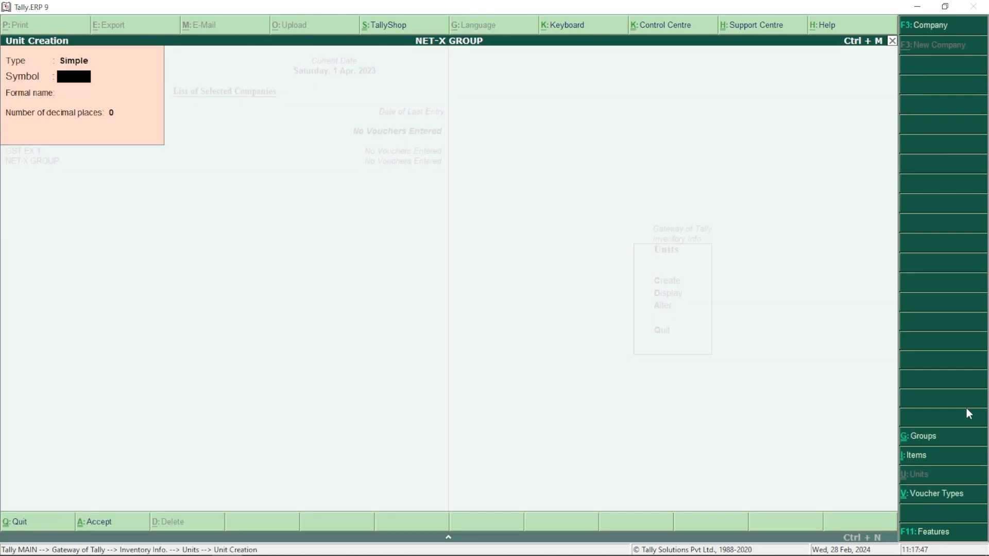
pyautogui.write('Pkg.')
pyautogui.press('Return')
pyautogui.write('Packages')
pyautogui.press('Return')
pyautogui.press('Return')
pyautogui.press('Return')
pyautogui.press('Escape')
pyautogui.press('Escape')
# Create the General Items stock group with quantities addable
pyautogui.press('g')
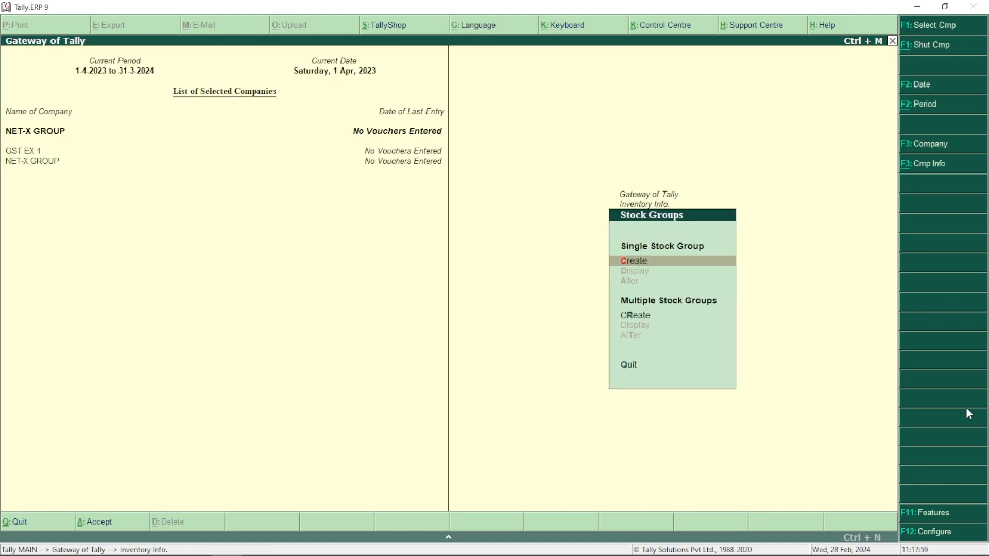
pyautogui.press('Return')
pyautogui.write('General Items')
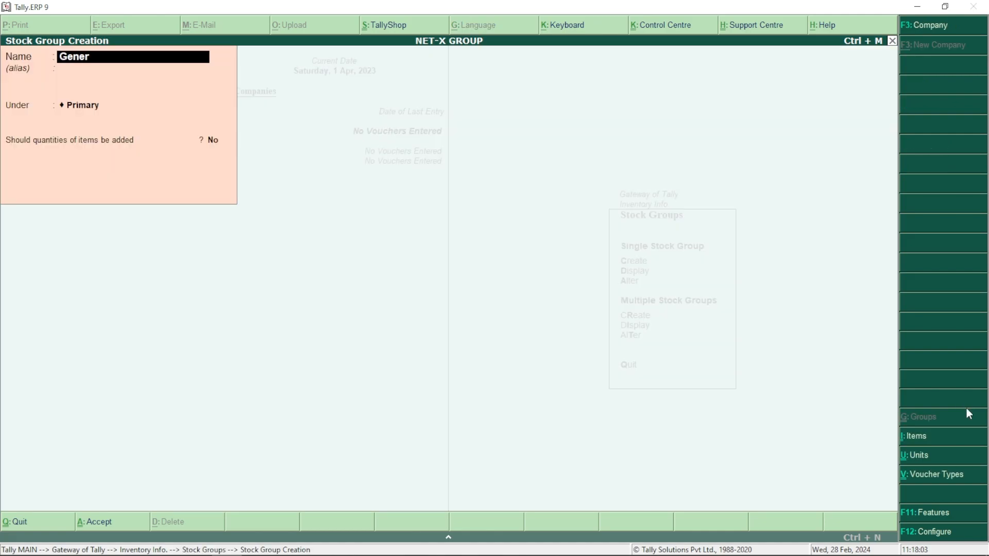
pyautogui.press('Return')
pyautogui.press('Return')
pyautogui.press('Return')
pyautogui.press('y')
pyautogui.press('Return')
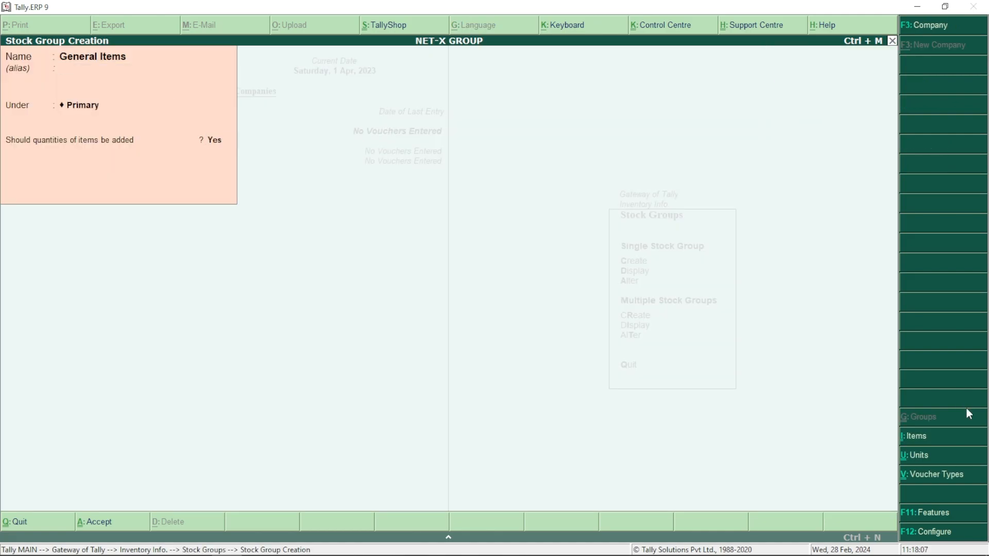
pyautogui.press('Return')
pyautogui.press('Escape')
pyautogui.press('y')
# Go to the Stock Items options in Inventory Info
pyautogui.press('Escape')
pyautogui.press('Down')
pyautogui.press('Down')
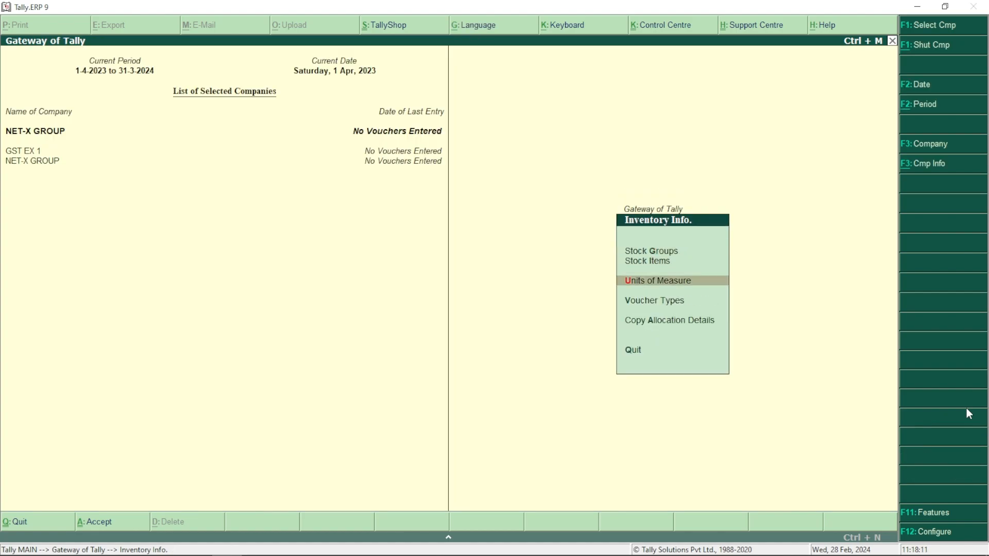
pyautogui.press('Up')
pyautogui.press('Return')
# Under General Items, enter Britannia Biscuit in Nos with opening quantity 100 at rate 10
pyautogui.write('rG')
pyautogui.press('Return')
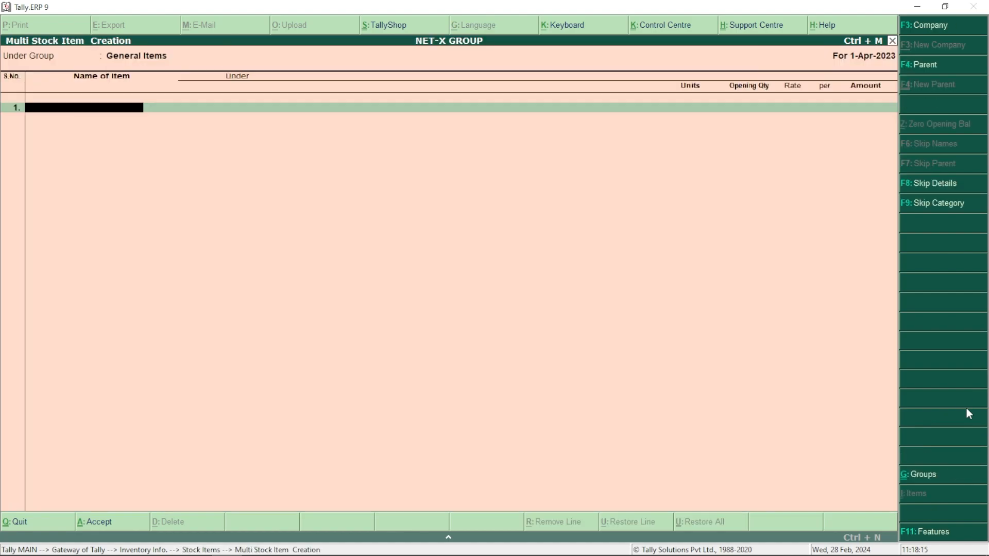
pyautogui.write('Britannia Bisc')
pyautogui.press('Return')
pyautogui.press('Down')
pyautogui.press('Return')
pyautogui.write('100')
pyautogui.press('Return')
pyautogui.write('10')
pyautogui.press('Return')
pyautogui.press('Return')
# Add Tiger Biscuit in Nos with opening quantity 200 at rate 3
pyautogui.press('Return')
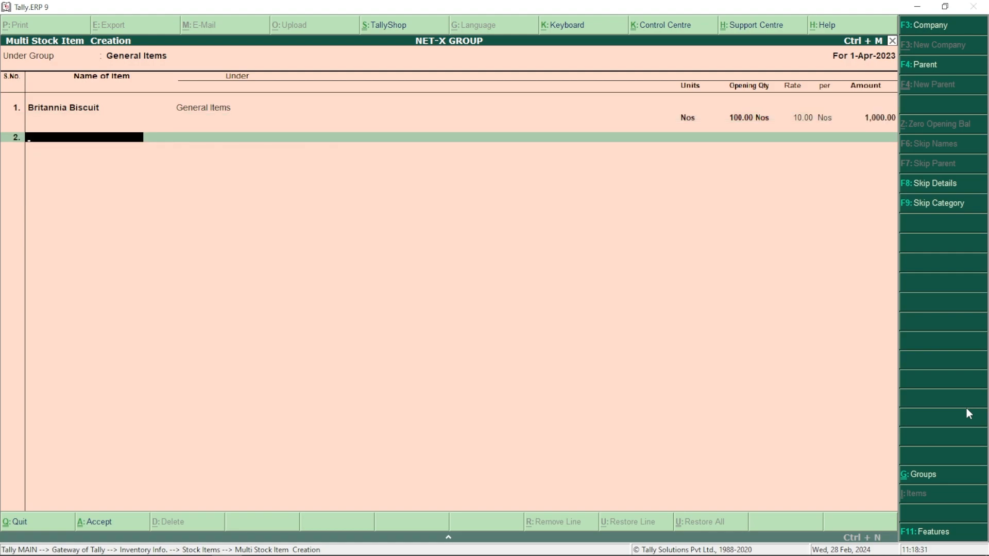
pyautogui.write('Tiger Bisc')
pyautogui.press('Return')
pyautogui.press('Down')
pyautogui.press('Return')
pyautogui.write('200')
pyautogui.press('Return')
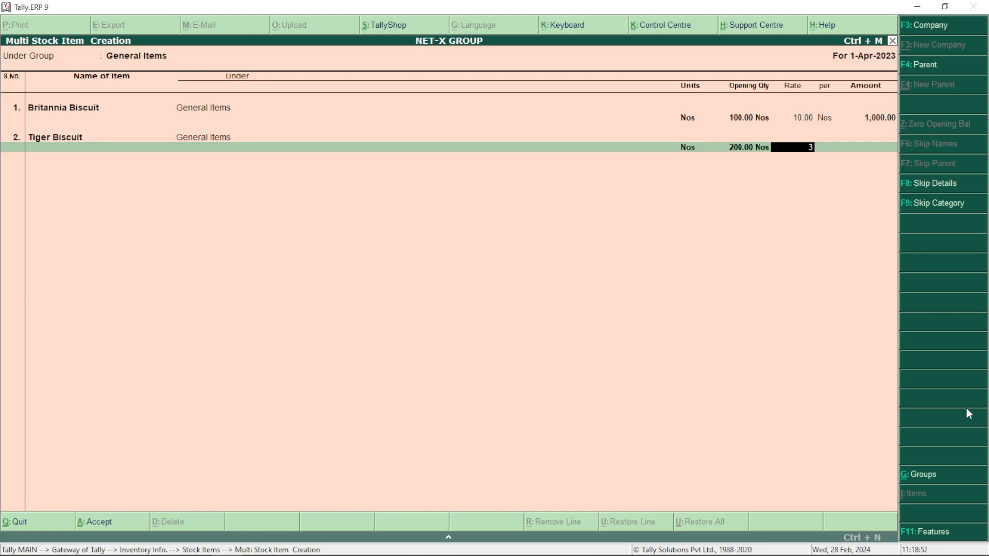
pyautogui.press('Return')
# Add Colgate in Nos with opening quantity 150 at rate 40
pyautogui.press('Return')
pyautogui.press('Return')
pyautogui.write('Colgate')
pyautogui.press('Return')
pyautogui.press('Down')
pyautogui.press('Return')
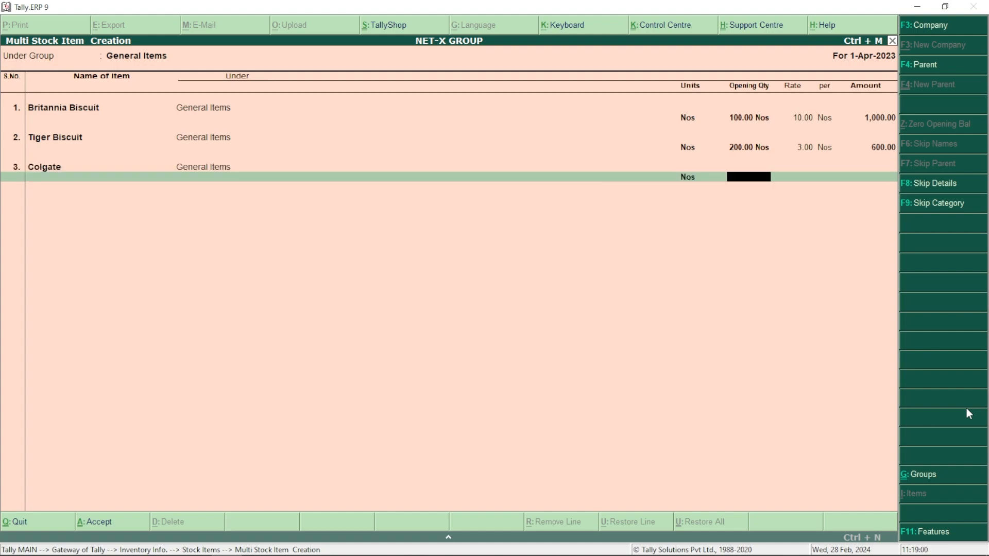
pyautogui.write('150')
pyautogui.press('Return')
pyautogui.write('40')
# Add Jivraj Tea in Pkg. with opening quantity 100 at rate 120
pyautogui.press('Return')
pyautogui.press('Return')
pyautogui.press('Return')
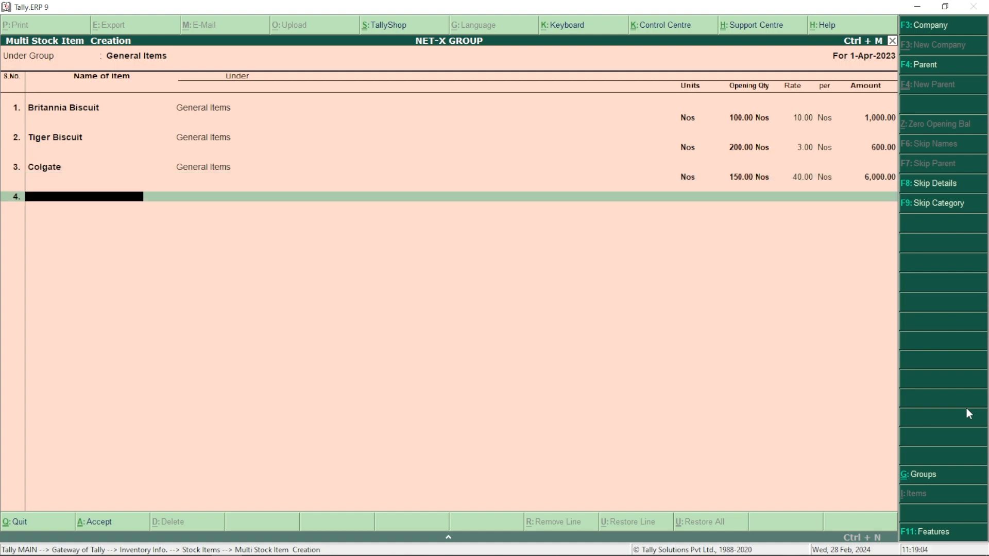
pyautogui.write('Jivraj Tea')
pyautogui.press('Return')
pyautogui.press('Down')
pyautogui.press('Down')
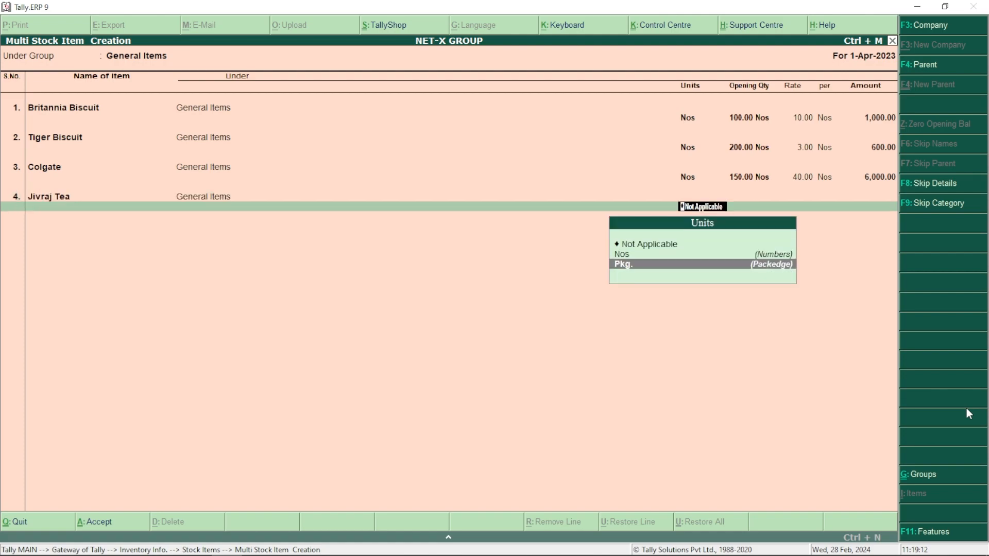
pyautogui.press('Return')
pyautogui.write('100')
pyautogui.press('Return')
pyautogui.write('120')
pyautogui.press('Return')
pyautogui.press('Return')
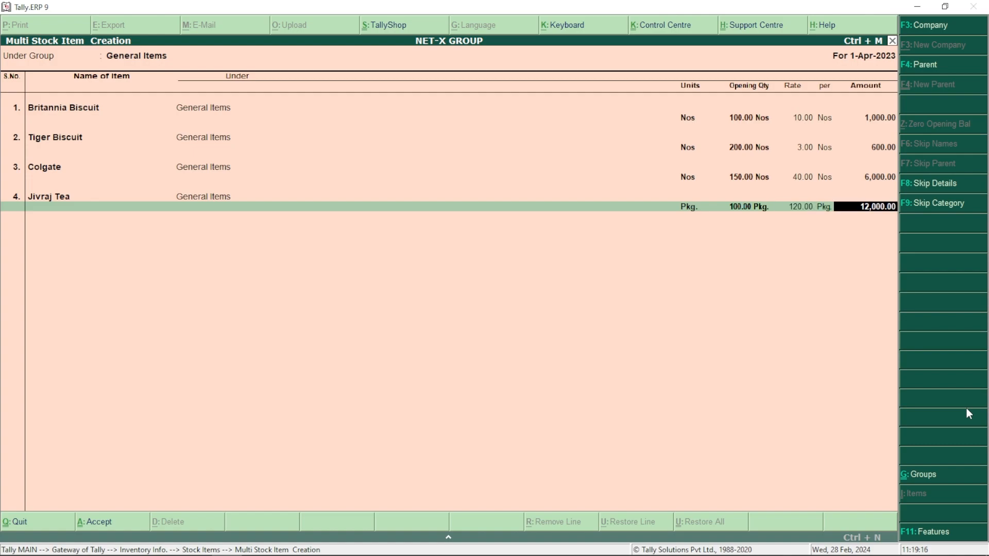
pyautogui.press('Return')
# Add Lux Shop in Nos with opening quantity 90 at rate 15
pyautogui.write('Lux Sh')
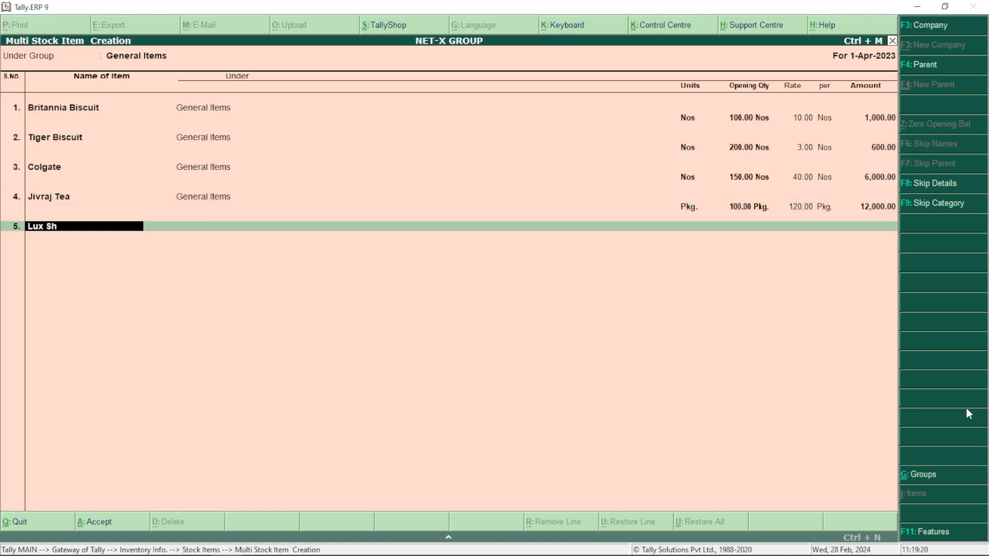
pyautogui.write('op')
pyautogui.press('Return')
pyautogui.press('Return')
pyautogui.press('Return')
pyautogui.write('9')
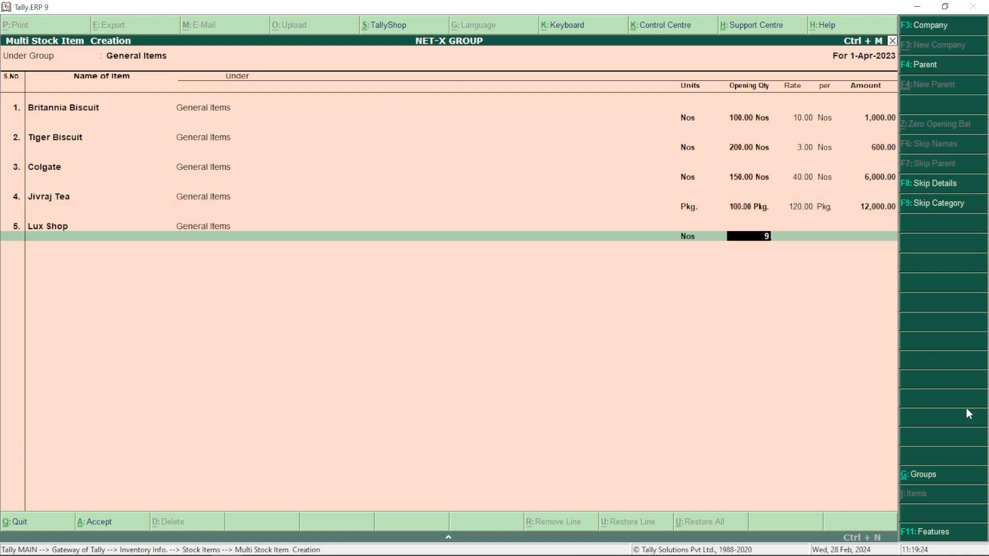
pyautogui.write('0')
pyautogui.press('Return')
pyautogui.write('15')
pyautogui.press('Return')
pyautogui.press('Return')
pyautogui.press('Return')
pyautogui.press('Return')
# Save the stock items and start a new voucher type after browsing existing ones
pyautogui.press('y')
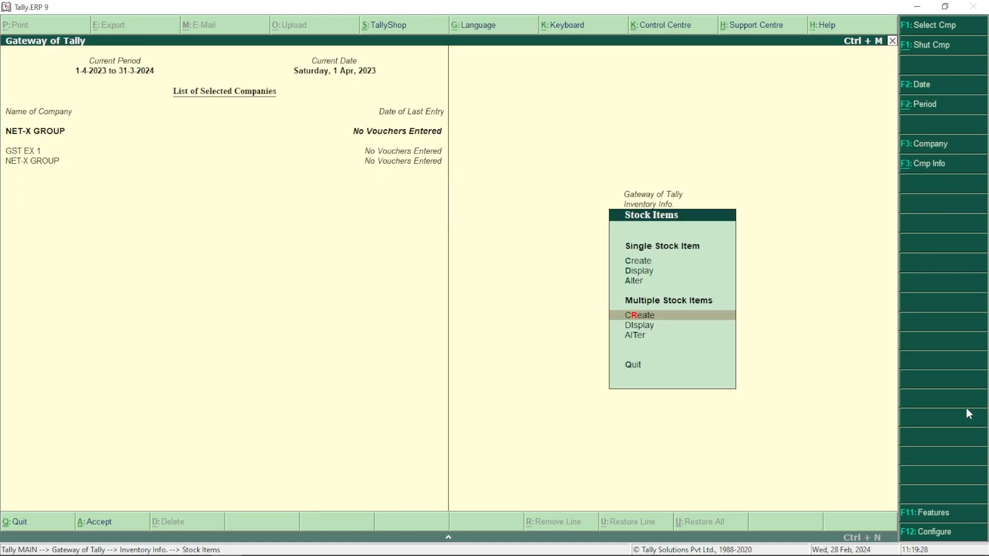
pyautogui.press('Escape')
pyautogui.press('Down')
pyautogui.press('Down')
pyautogui.press('Return')
pyautogui.press('Down')
pyautogui.press('Return')
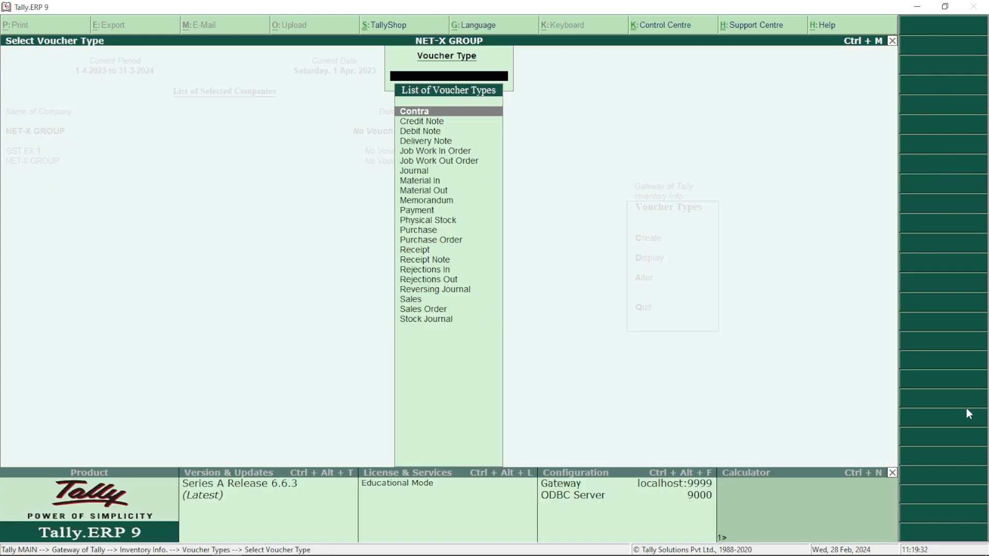
pyautogui.press('Down')
pyautogui.press('Down')
pyautogui.press('Down')
pyautogui.press('Down')
pyautogui.press('Escape')
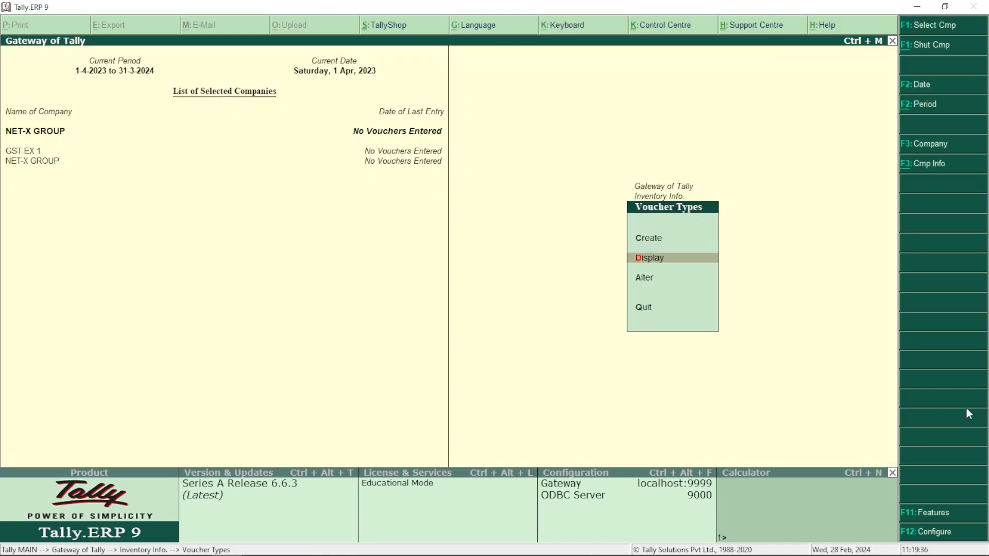
pyautogui.press('Up')
pyautogui.press('Return')
# Name the voucher type Point Of Sales, based on Sales, with print after saving on
pyautogui.write('Point Of Sales')
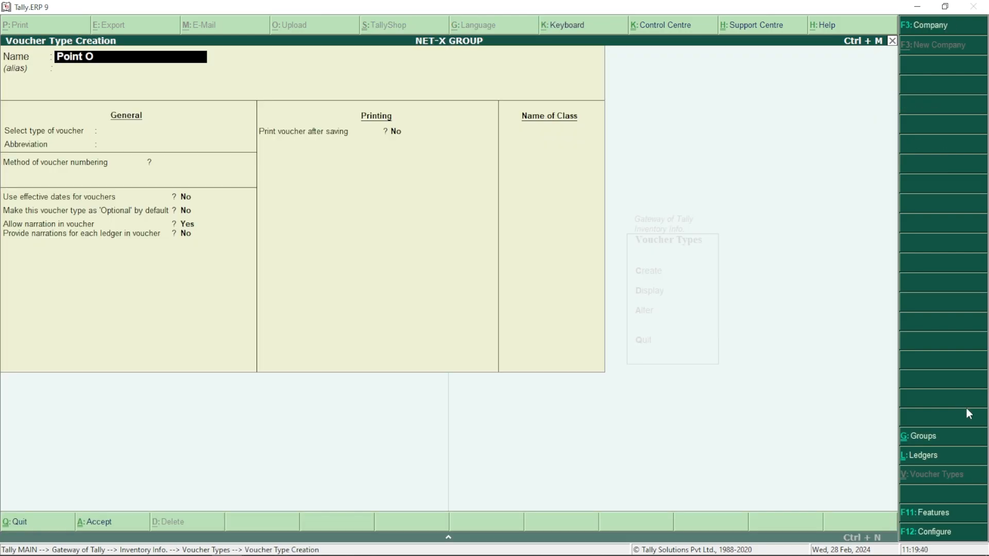
pyautogui.press('Return')
pyautogui.press('Return')
pyautogui.write('Sales')
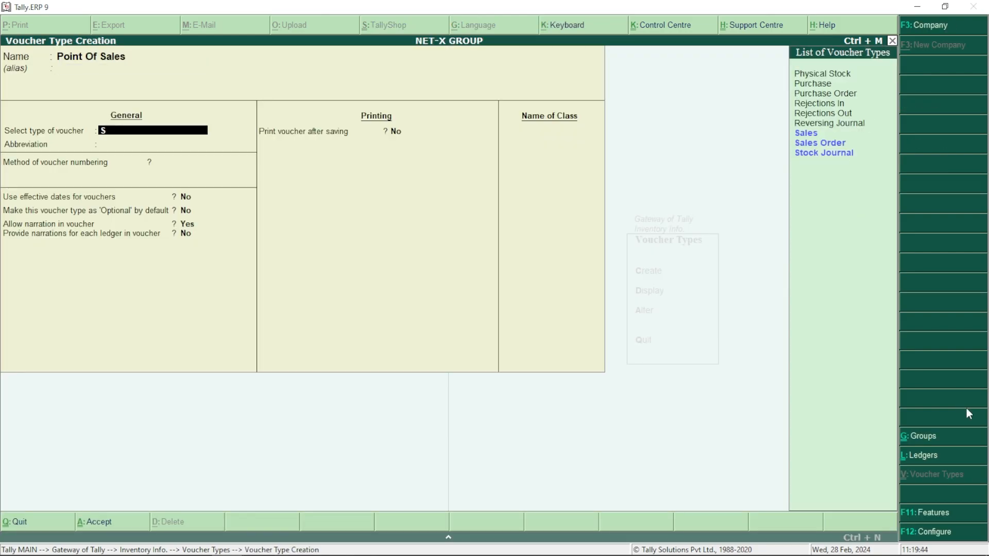
pyautogui.press('Return')
pyautogui.press('Return')
pyautogui.press('Return')
pyautogui.press('Return')
pyautogui.press('Return')
pyautogui.press('Return')
pyautogui.press('Return')
pyautogui.press('Return')
pyautogui.press('Return')
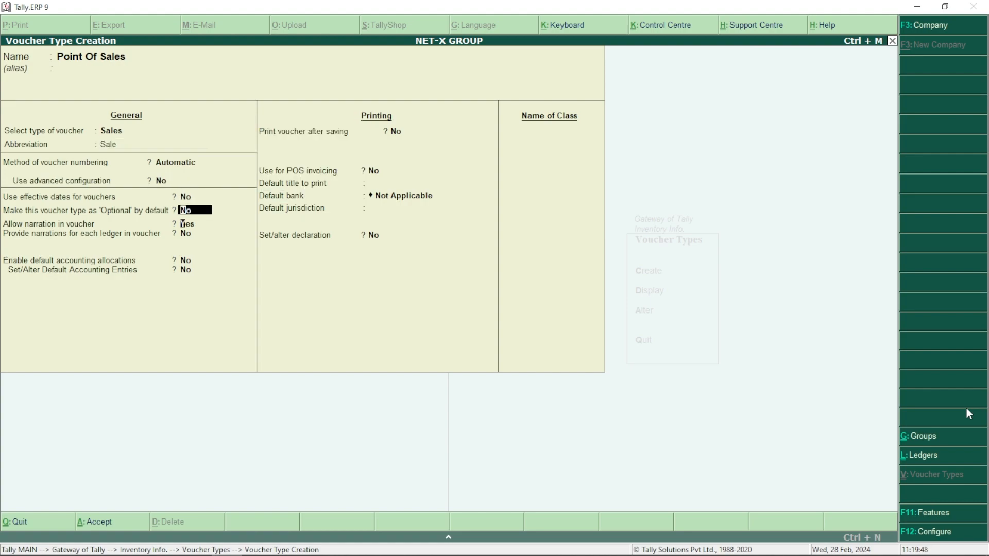
pyautogui.write('y')
pyautogui.press('Return')
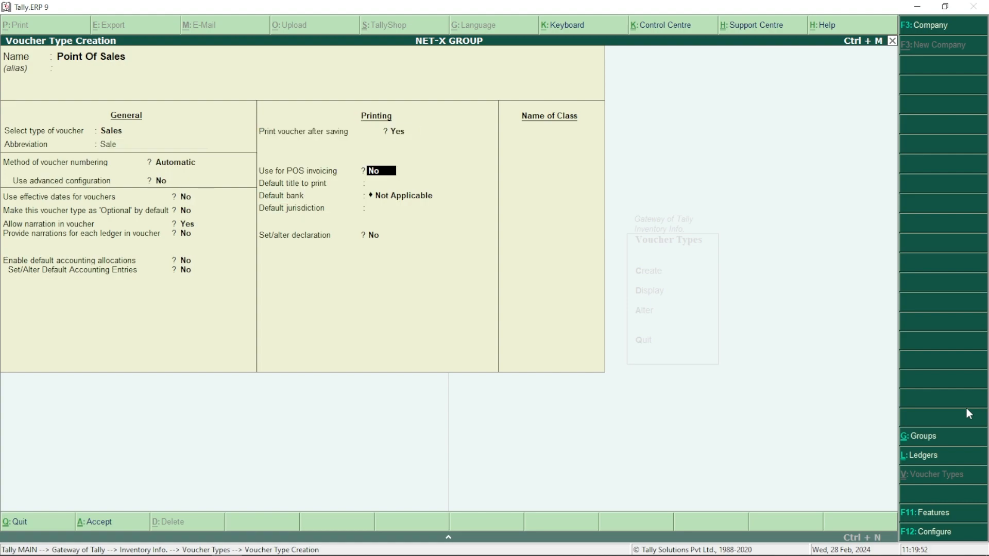
pyautogui.write('y')
# Turn on POS invoicing with messages Thank You and Visit Again and title Jay Shree Ram
pyautogui.press('Return')
pyautogui.write('Thank You')
pyautogui.press('Return')
pyautogui.write('V')
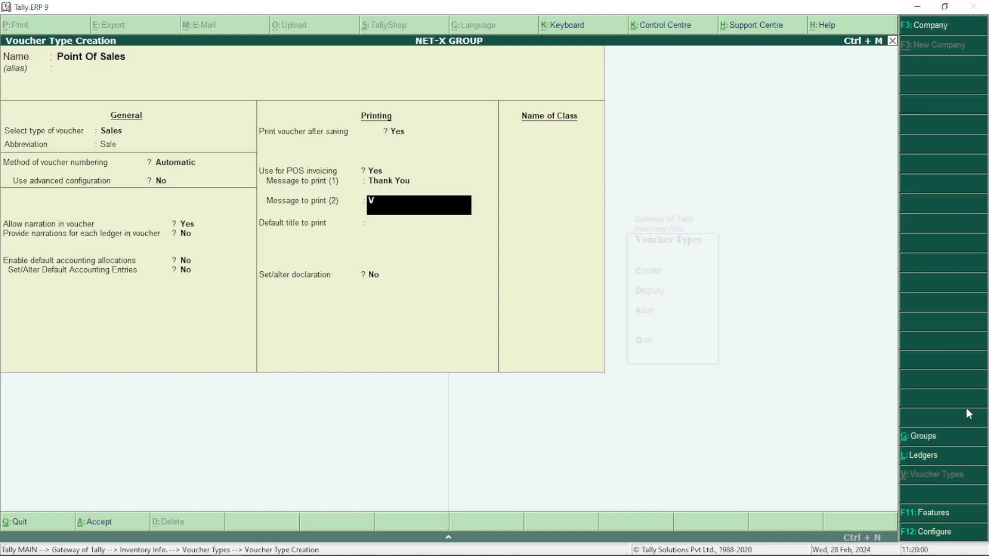
pyautogui.write('isit  Again')
pyautogui.press('Return')
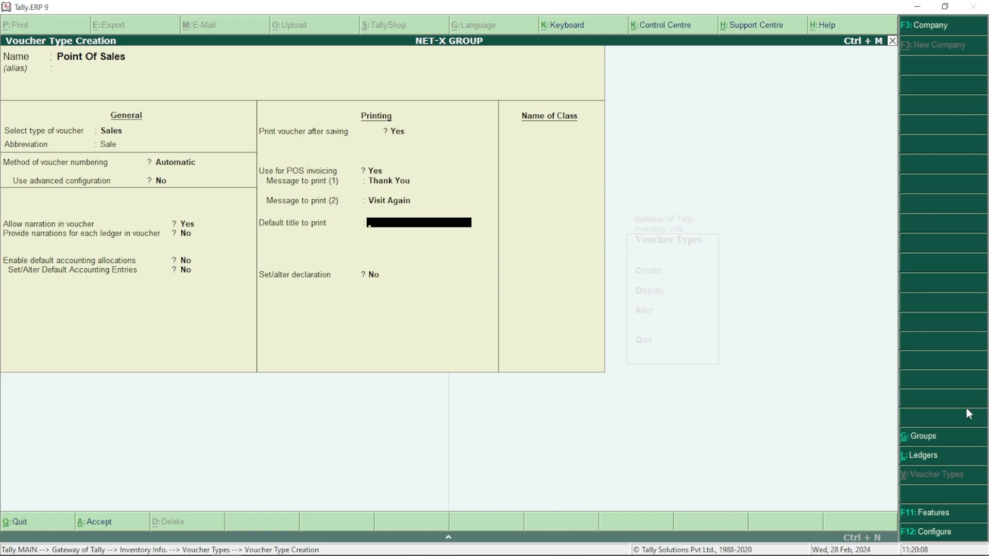
pyautogui.write('Jay Shree Ram')
pyautogui.press('Return')
# Add the declaration 'No Return / No Return' and save the Point Of Sales voucher type
pyautogui.write('y')
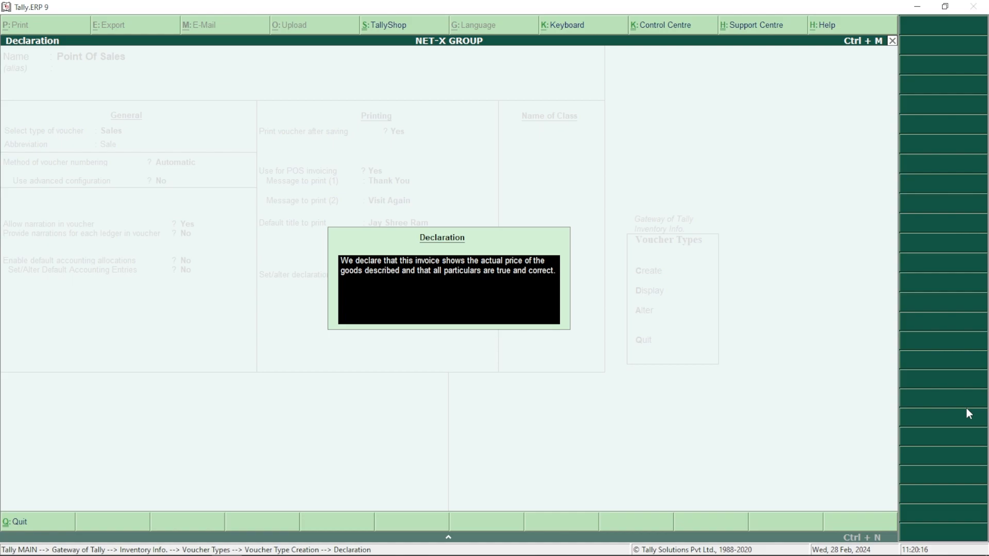
pyautogui.write('No Retu')
pyautogui.write('rn / No Return')
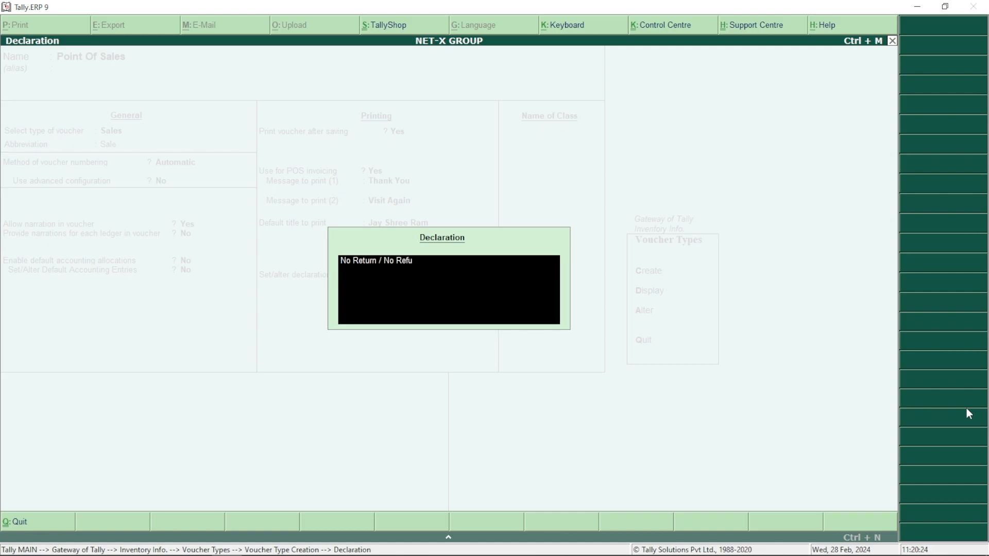
pyautogui.press('Return')
pyautogui.press('Return')
pyautogui.press('Return')
pyautogui.press('Return')
pyautogui.press('Escape')
pyautogui.press('Return')
# Start a new Point Of Sales voucher from the Gateway of Tally
pyautogui.press('Escape')
pyautogui.press('Down')
pyautogui.press('Down')
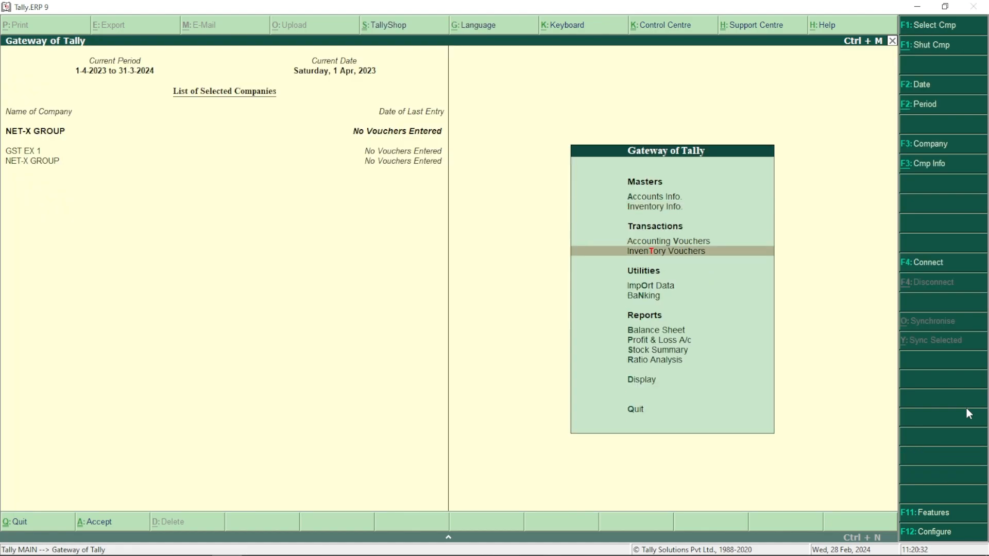
pyautogui.press('Return')
pyautogui.press('F8')
pyautogui.press('Return')
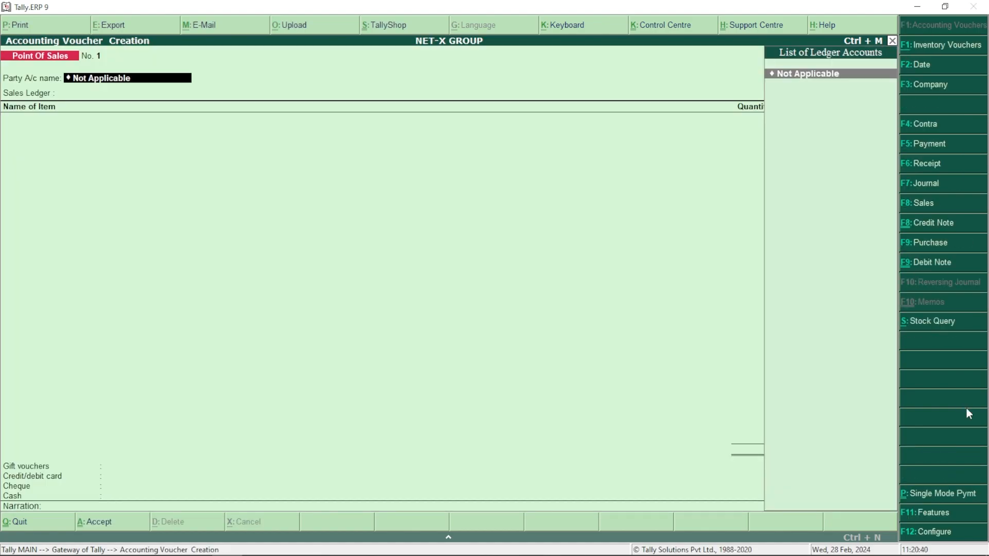
# Create the customer's ledger under Sundry Debtors with a 30-day credit period and address
pyautogui.hotkey('alt', 'c')
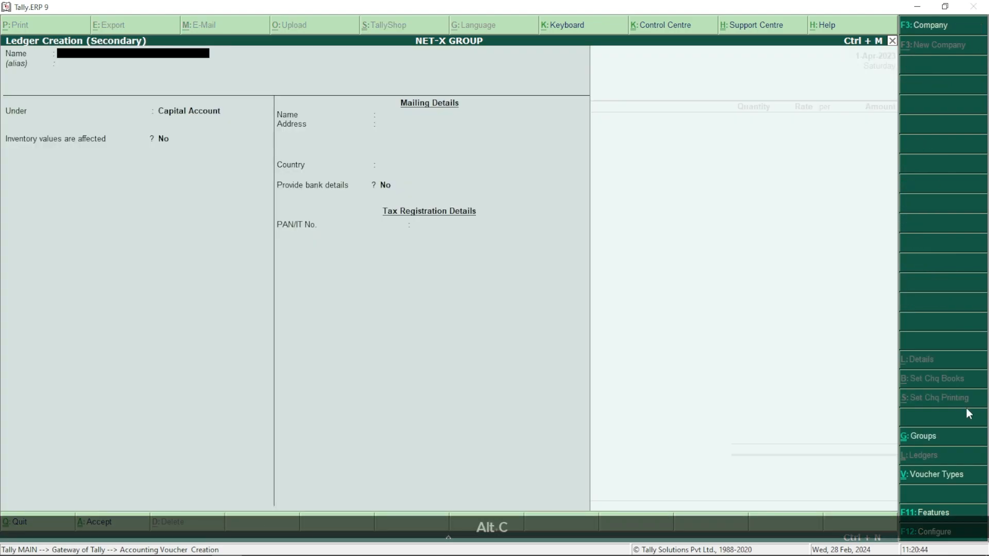
pyautogui.write('Raghunath A/c')
pyautogui.press('Return')
pyautogui.write('Sun')
pyautogui.press('Down')
pyautogui.press('Return')
pyautogui.press('Return')
pyautogui.write('30')
pyautogui.press('Return')
pyautogui.press('Return')
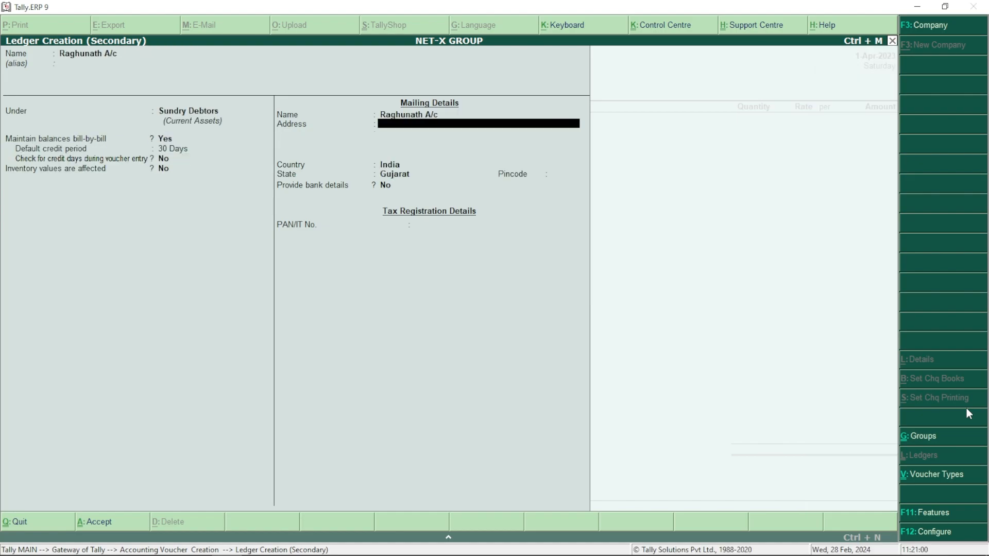
pyautogui.write('Adajan, Surat')
pyautogui.press('Return')
pyautogui.press('Return')
pyautogui.press('Return')
pyautogui.press('Return')
pyautogui.press('Return')
pyautogui.press('Return')
pyautogui.press('Return')
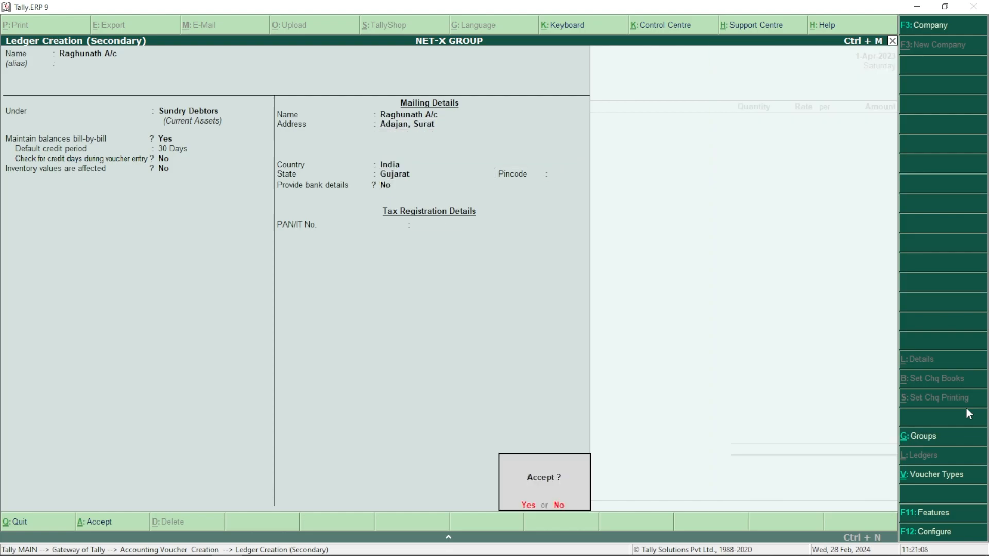
pyautogui.press('Return')
pyautogui.press('Return')
pyautogui.press('Return')
pyautogui.press('Return')
pyautogui.press('Return')
pyautogui.press('Return')
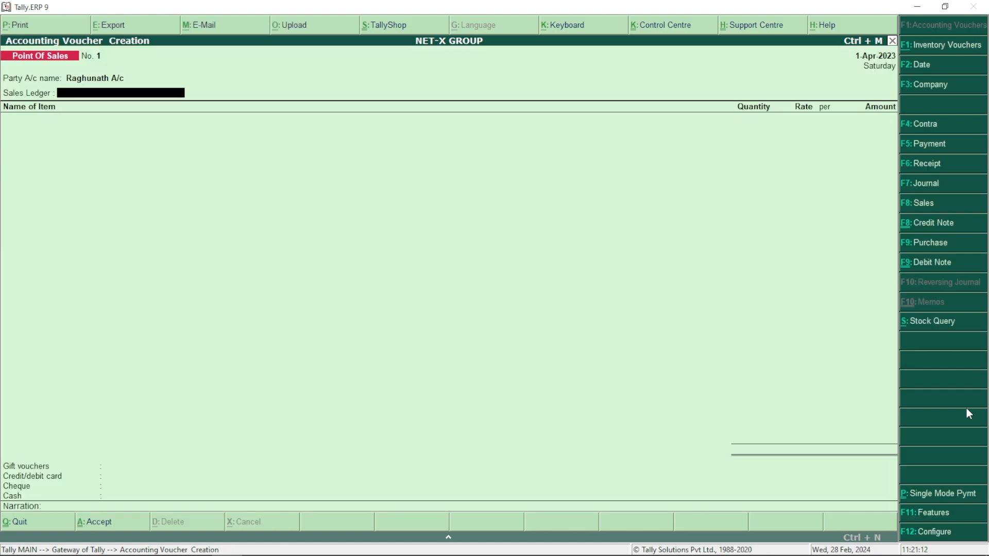
# Create a Sales A/c ledger under Sales Accounts
pyautogui.hotkey('alt', 'c')
pyautogui.write('Sales A/c')
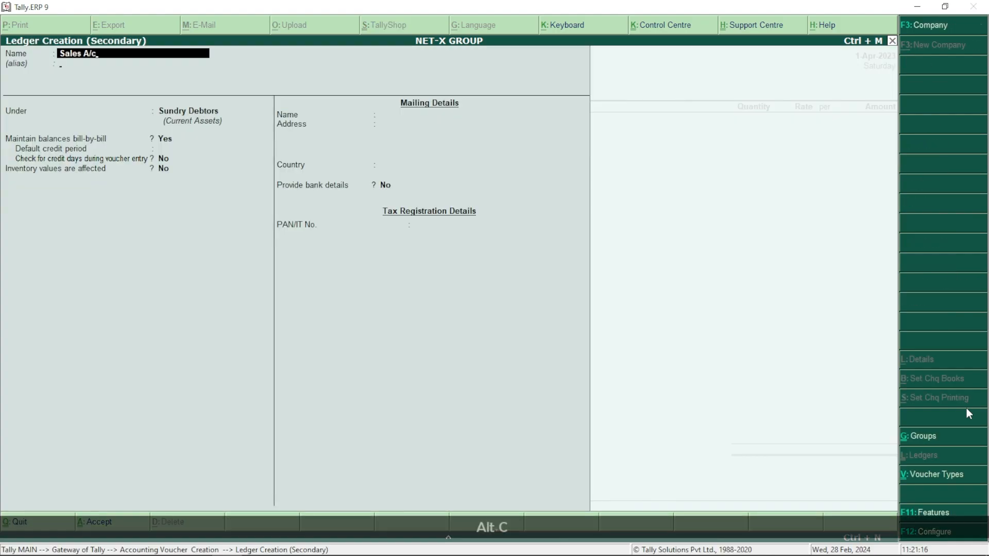
pyautogui.press('Return')
pyautogui.press('Return')
pyautogui.write('Sa')
pyautogui.press('Return')
pyautogui.press('Return')
pyautogui.press('Return')
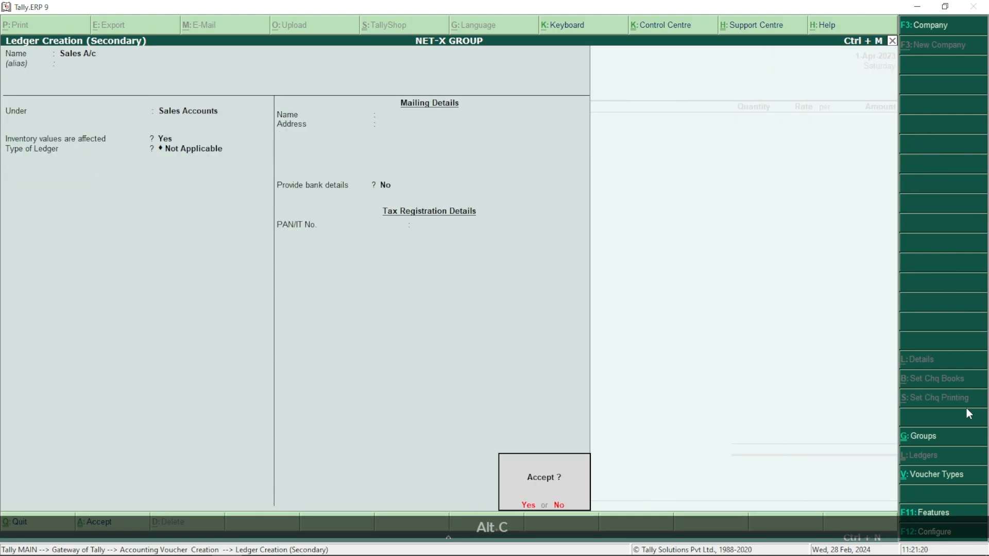
pyautogui.press('Return')
# Enter Britannia Biscuit 20 @ 12 and Tiger Biscuit 50 @ 4 as item rows
pyautogui.write('Britannia Biscuit')
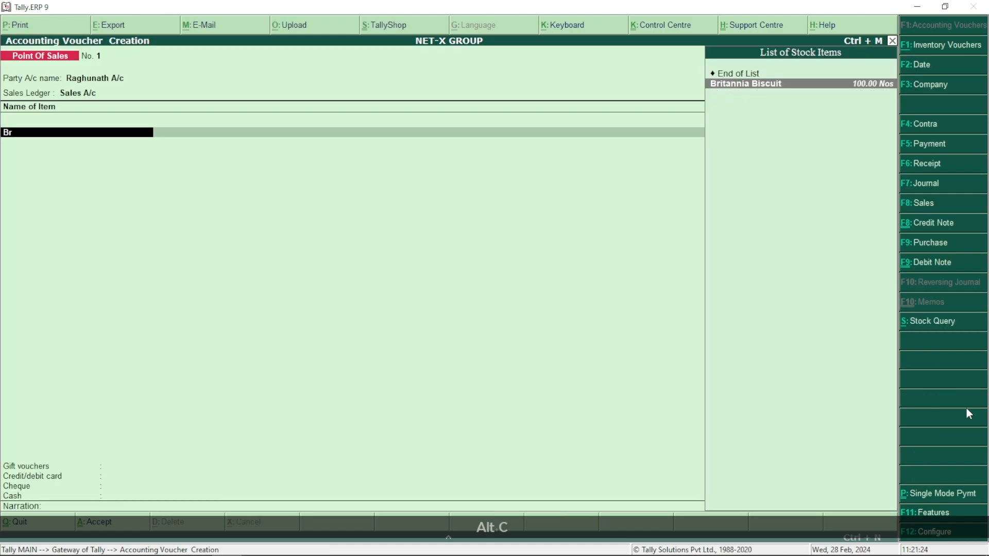
pyautogui.press('Return')
pyautogui.write('20.00 Nos')
pyautogui.press('Return')
pyautogui.write('12')
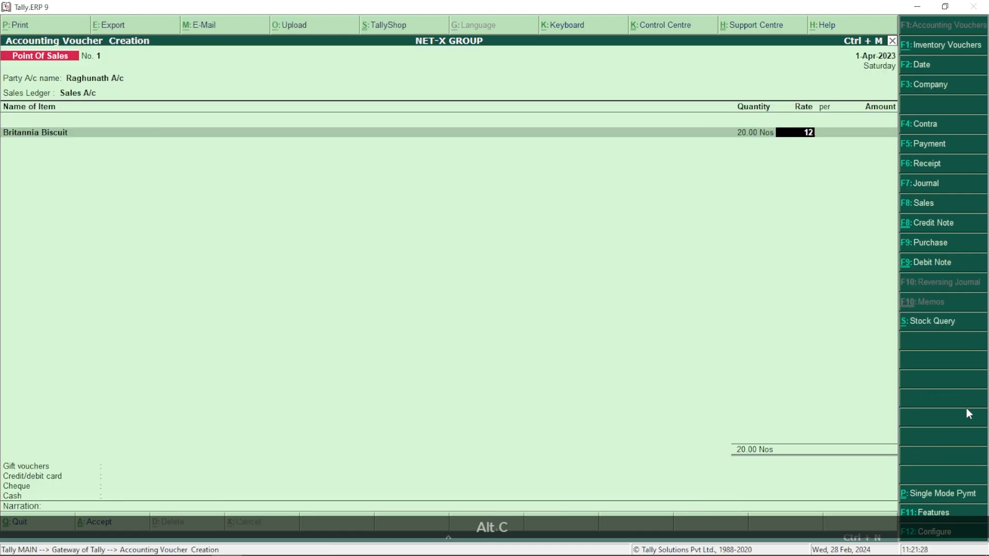
pyautogui.press('Return')
pyautogui.press('Return')
pyautogui.press('Return')
pyautogui.write('Tiger')
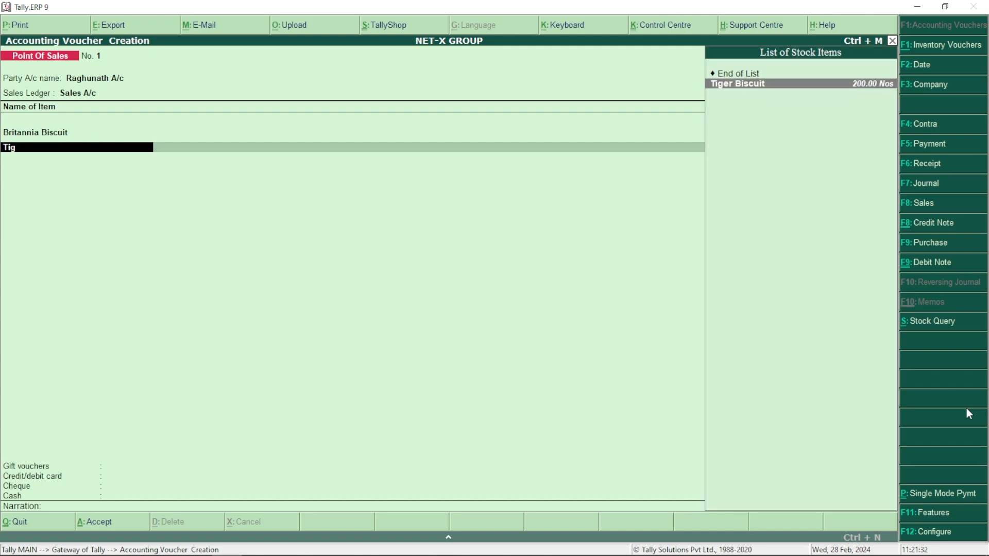
pyautogui.press('Return')
pyautogui.write('1')
pyautogui.press('Return')
pyautogui.press('BackSpace')
pyautogui.write('50')
pyautogui.press('Return')
pyautogui.write('4')
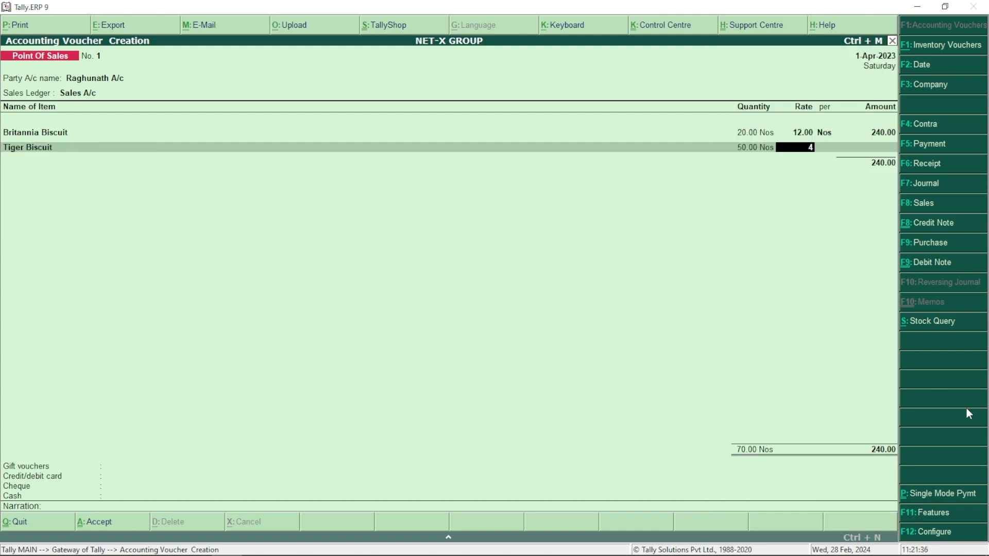
# Add Colgate 50 @ 44 and Jivraj Tea 30 Pkg @ 135 as item rows
pyautogui.press('Return')
pyautogui.press('Return')
pyautogui.press('Return')
pyautogui.write('Col')
pyautogui.press('Return')
pyautogui.write('1')
pyautogui.press('Return')
pyautogui.press('BackSpace')
pyautogui.write('50')
pyautogui.press('Return')
pyautogui.write('44')
pyautogui.press('Return')
pyautogui.press('Return')
pyautogui.press('Return')
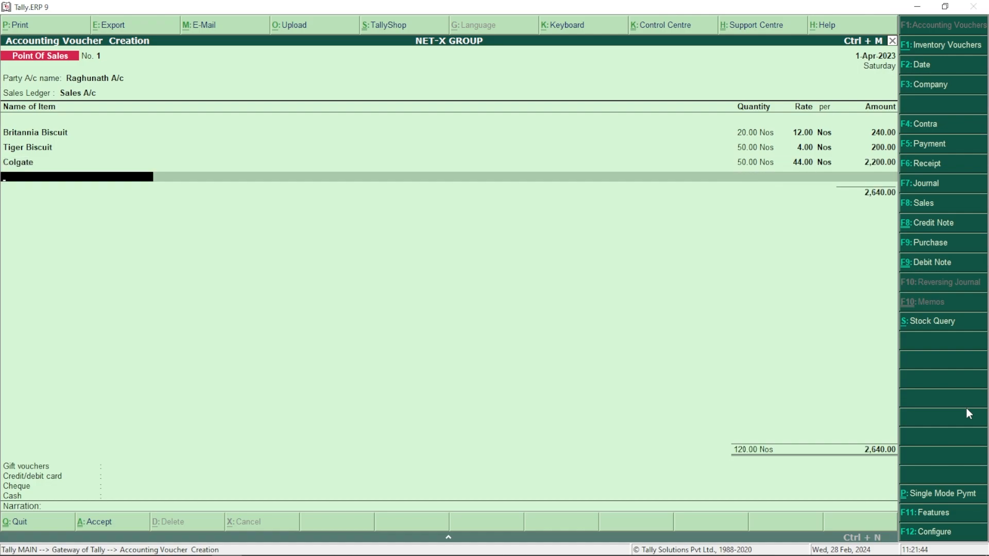
pyautogui.write('J')
pyautogui.press('Return')
pyautogui.write('1')
pyautogui.press('Return')
pyautogui.press('BackSpace')
pyautogui.write('30')
pyautogui.press('Return')
pyautogui.write('135')
pyautogui.press('Return')
pyautogui.press('Return')
pyautogui.press('Return')
# Add Lux Shop 10 @ 15 as the fifth item, bringing the total to 6,840.00
pyautogui.write('Lux')
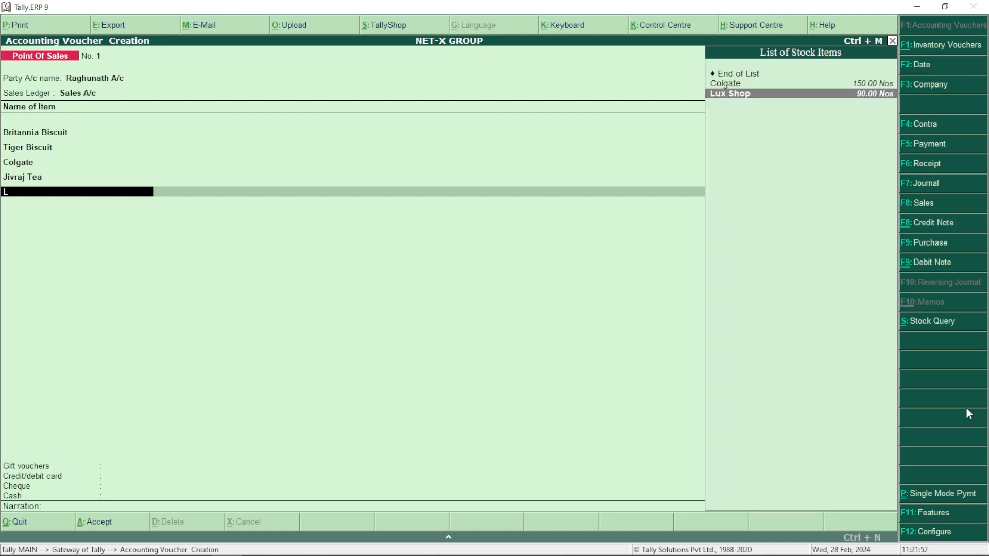
pyautogui.press('Return')
pyautogui.write('10')
pyautogui.press('Return')
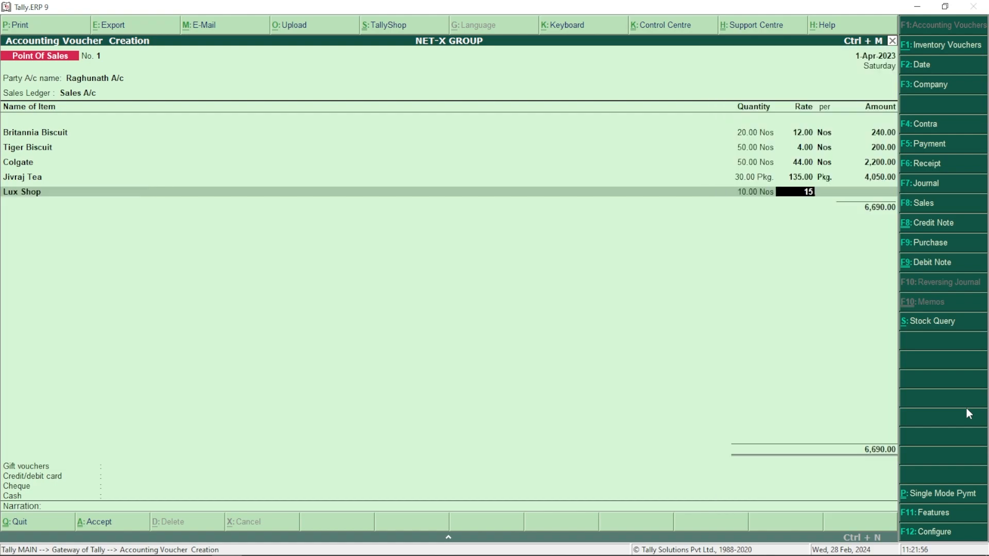
pyautogui.press('Return')
pyautogui.press('Return')
pyautogui.press('Return')
pyautogui.hotkey('ctrl', 'p')
pyautogui.hotkey('ctrl', 'p')
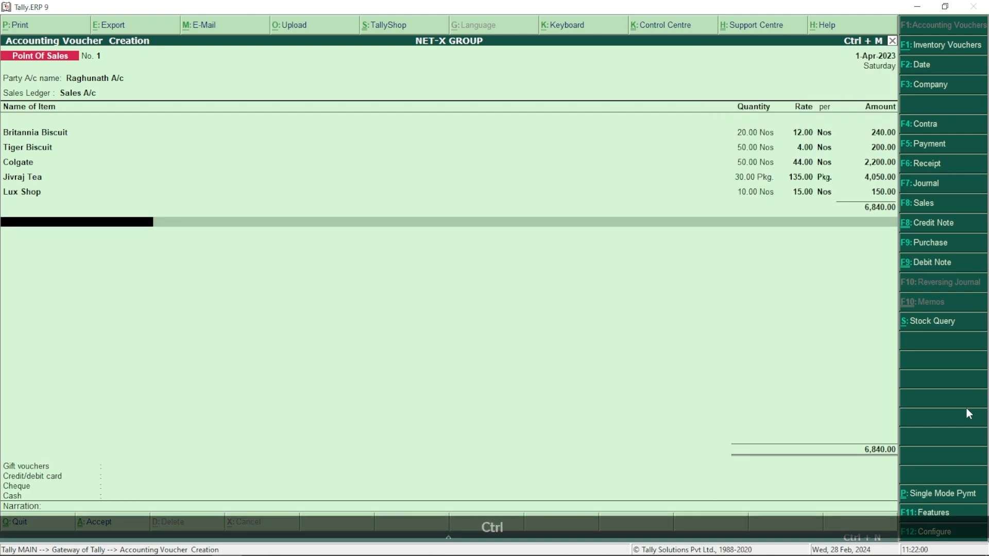
# Switch to multi-mode payment and record 500.00 gift vouchers against the party ledger
pyautogui.press('Return')
pyautogui.press('Down')
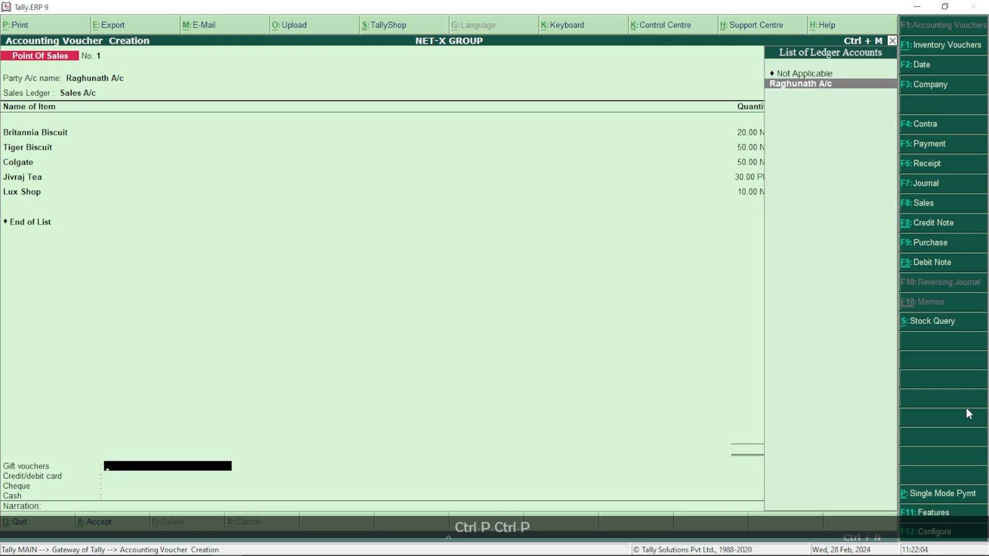
pyautogui.press('Return')
pyautogui.write('500')
pyautogui.press('Return')
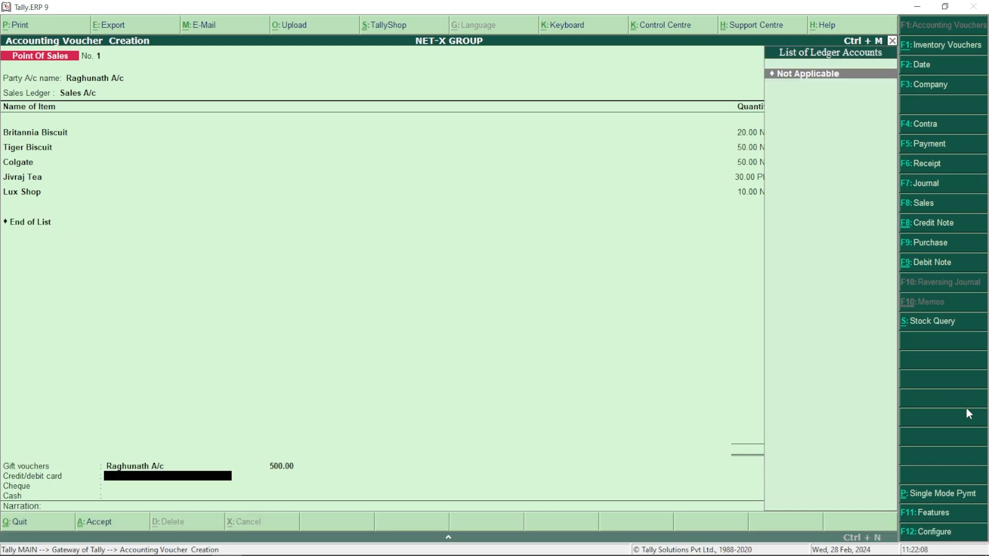
# Create the Bank Of Dubai ledger under Bank Accounts with its account number and IFS code
pyautogui.hotkey('alt', 'c')
pyautogui.write('Bank')
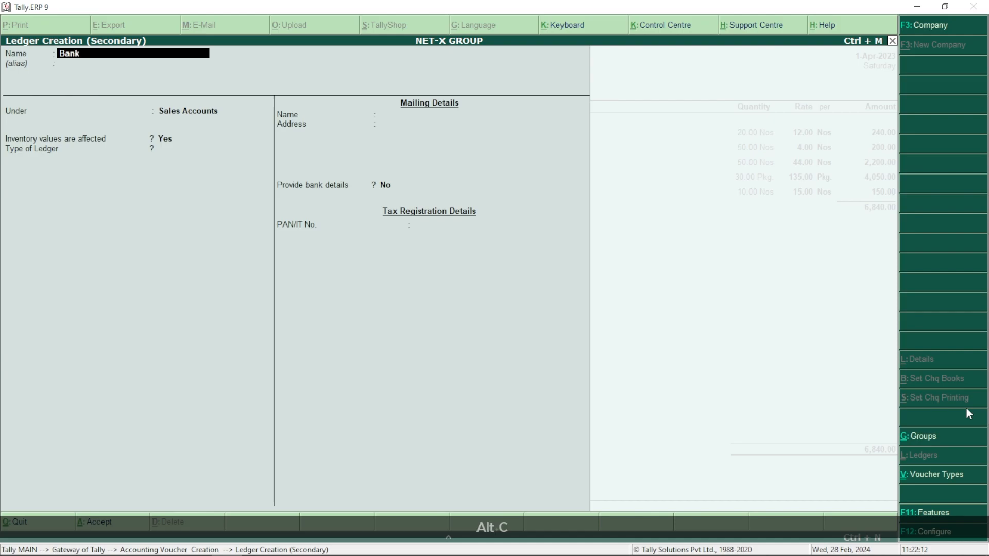
pyautogui.write(' Of Dubai')
pyautogui.press('Return')
pyautogui.press('Return')
pyautogui.write('Ba')
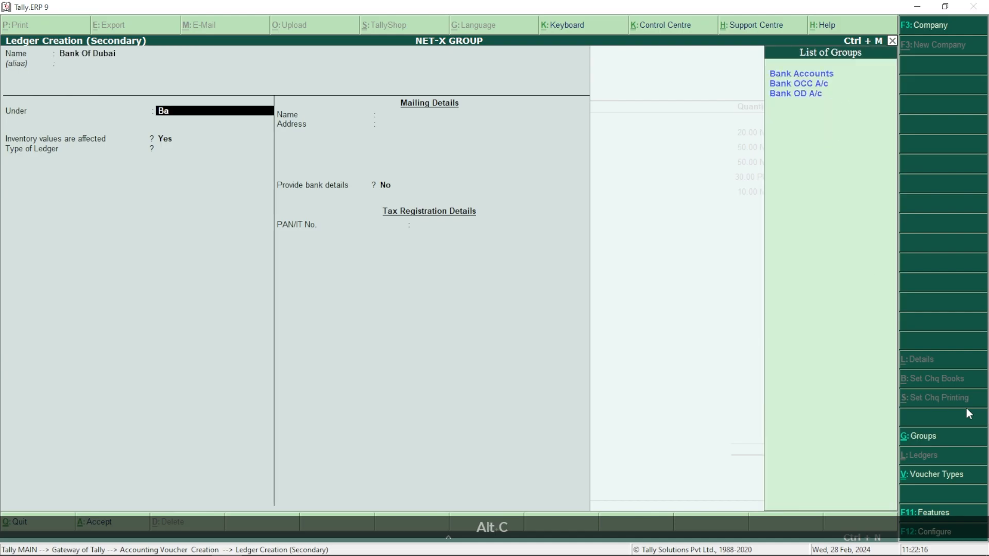
pyautogui.press('Return')
pyautogui.press('Return')
pyautogui.press('Return')
pyautogui.write('BAD')
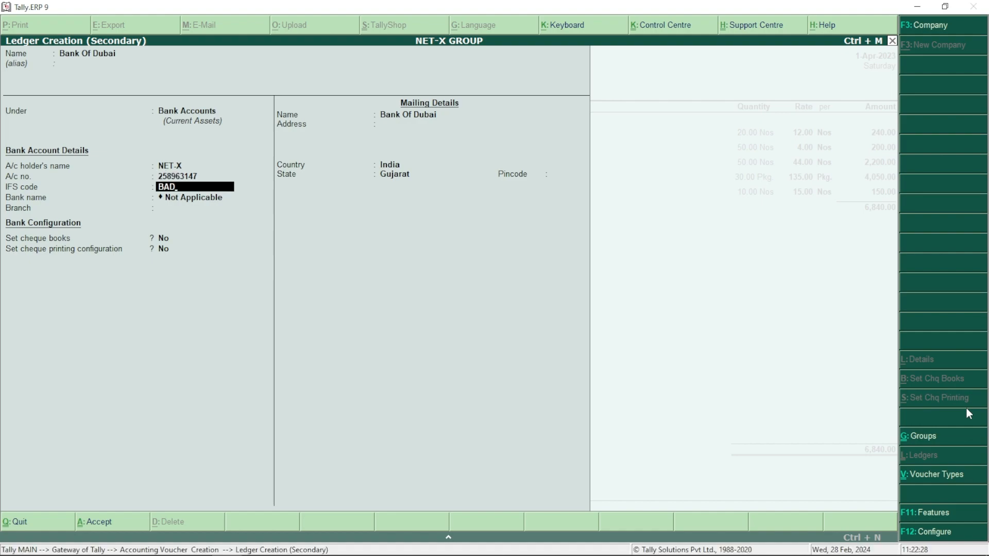
pyautogui.write('B0123456')
pyautogui.press('Return')
pyautogui.press('Return')
pyautogui.press('Return')
pyautogui.press('Return')
pyautogui.press('Return')
pyautogui.press('Return')
pyautogui.press('Return')
pyautogui.press('Return')
pyautogui.press('Return')
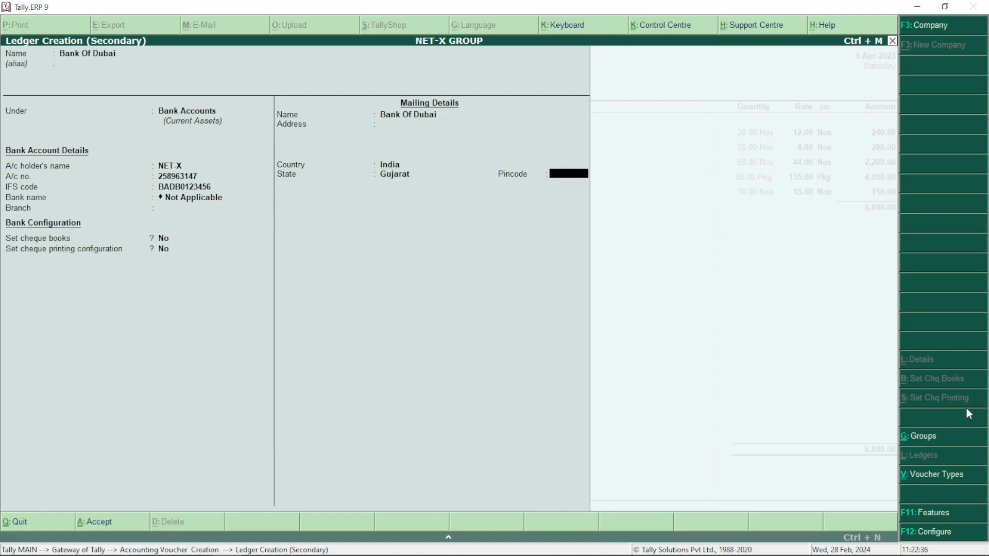
# Enter a 5,000.00 card payment with the card number
pyautogui.write('5000')
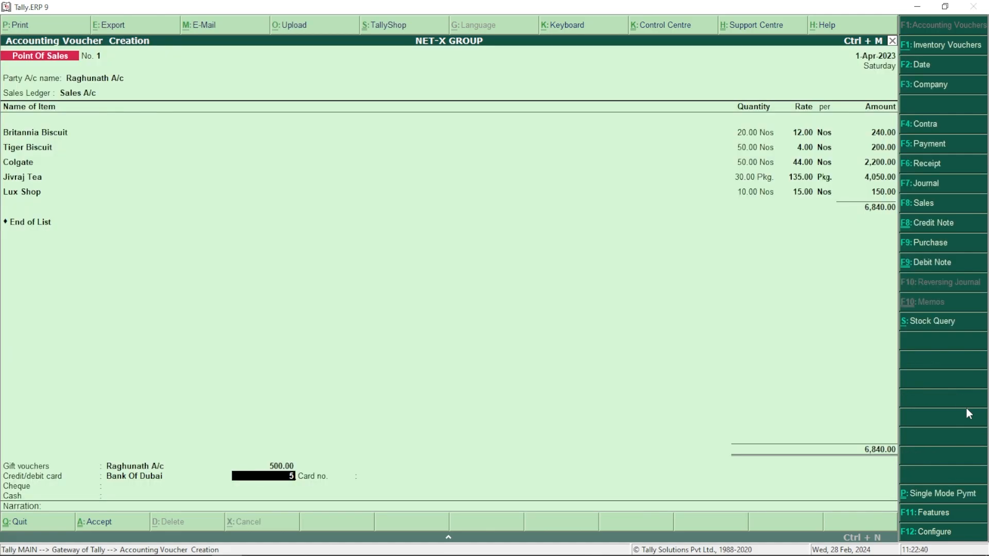
pyautogui.press('Return')
pyautogui.write('1234 123')
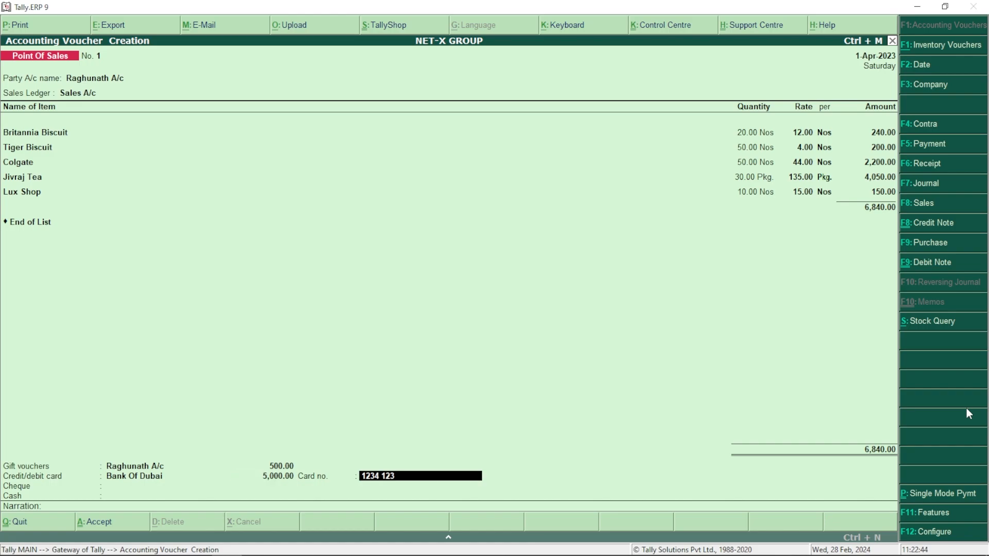
pyautogui.write('4 1234 1234')
pyautogui.press('Return')
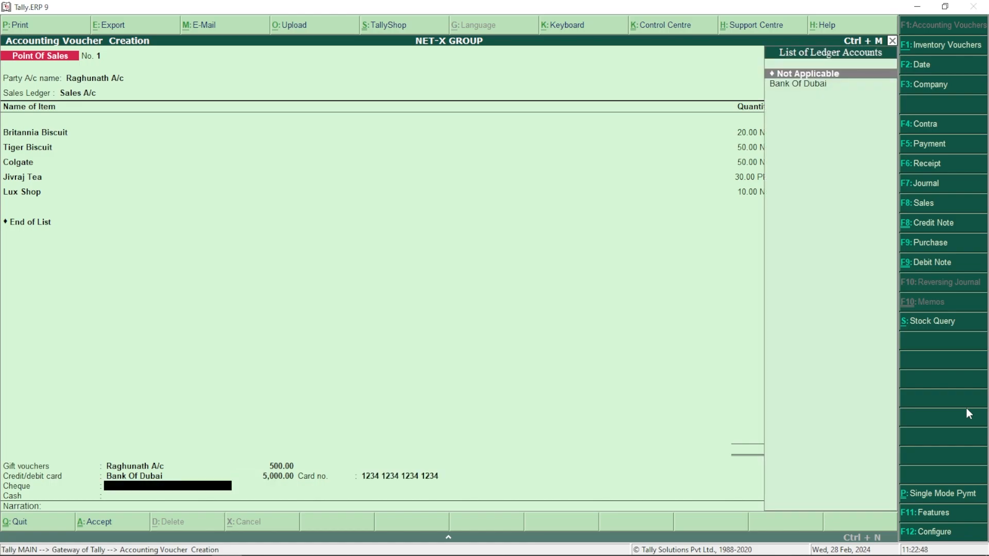
# Create a BANK oF INDIA bank ledger and leave the cheque payment not applicable
pyautogui.press('Down')
pyautogui.hotkey('alt', 'c')
pyautogui.write('BANK oF INDIA')
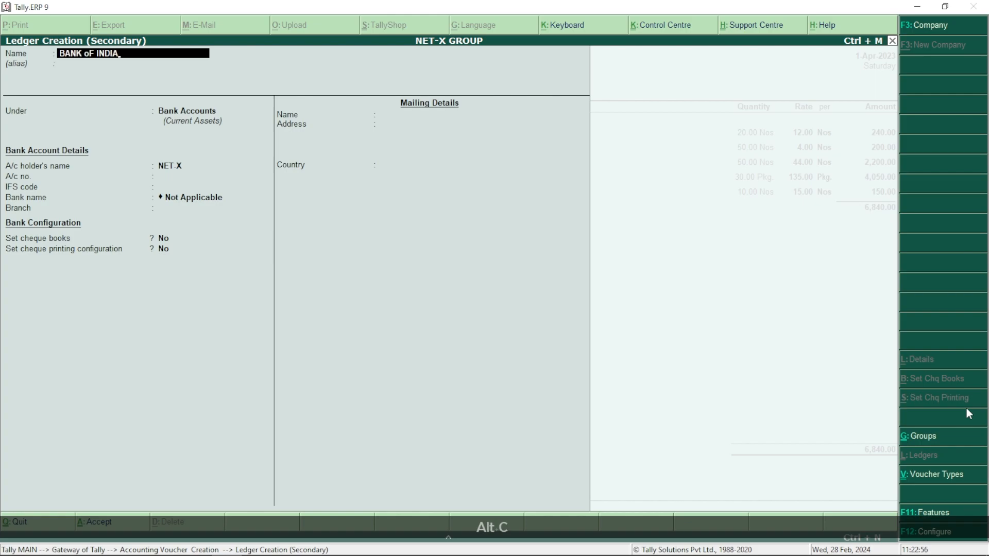
pyautogui.press('Return')
pyautogui.hotkey('ctrl', 'a')
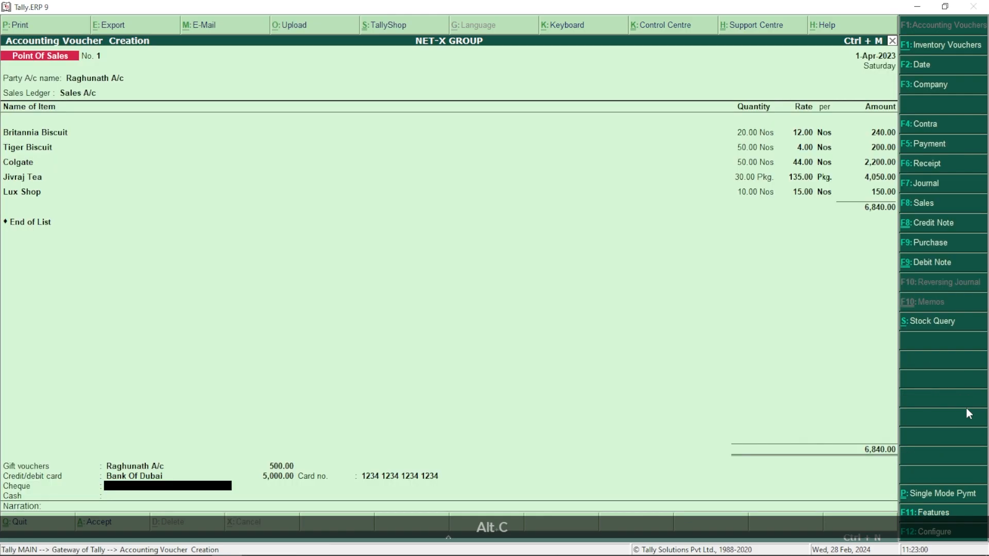
pyautogui.press('Return')
pyautogui.press('Return')
pyautogui.press('Return')
pyautogui.press('Return')
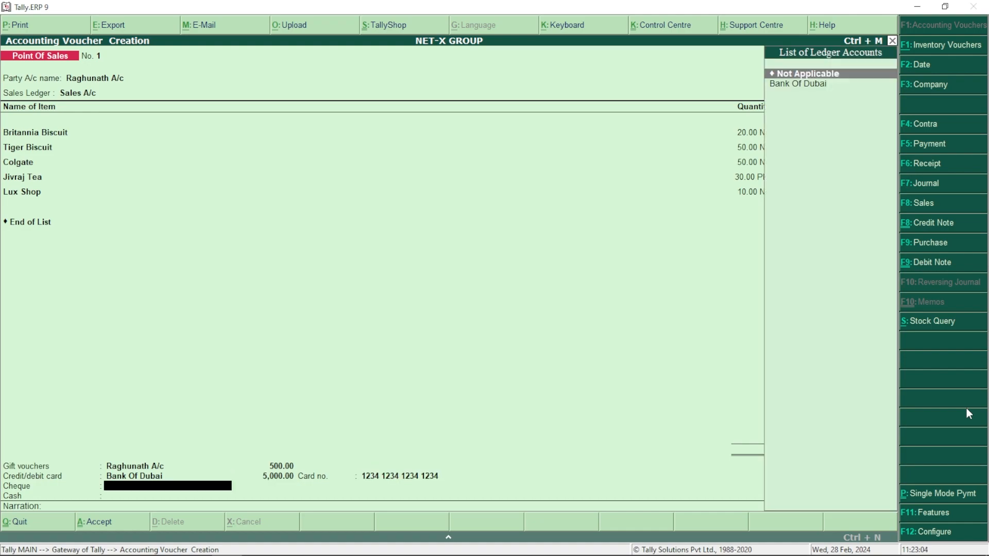
# Pay 1,340.00 by Cash with 1,500.00 tendered, leaving 160.00 balance, and accept the voucher
pyautogui.press('Down')
pyautogui.press('Return')
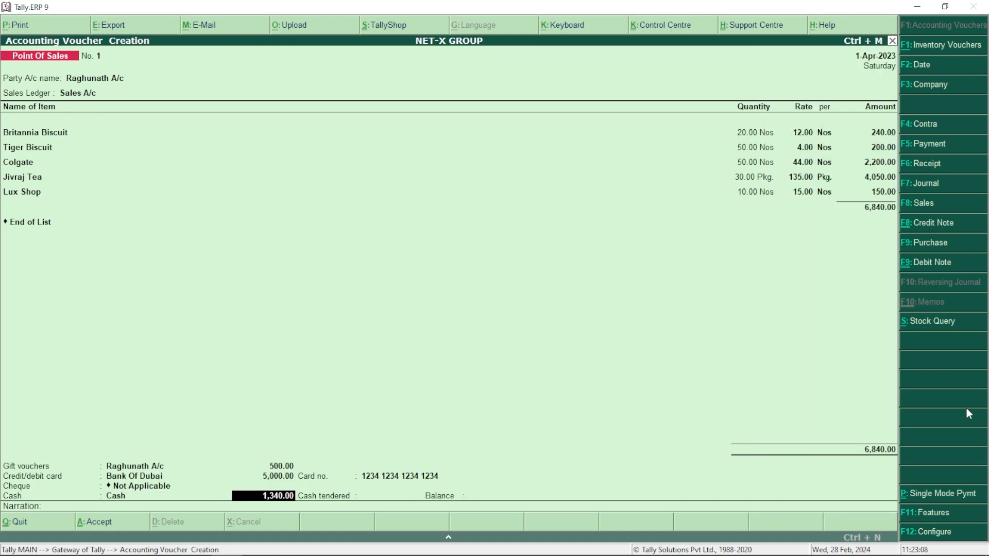
pyautogui.press('Return')
pyautogui.write('1500')
pyautogui.press('Return')
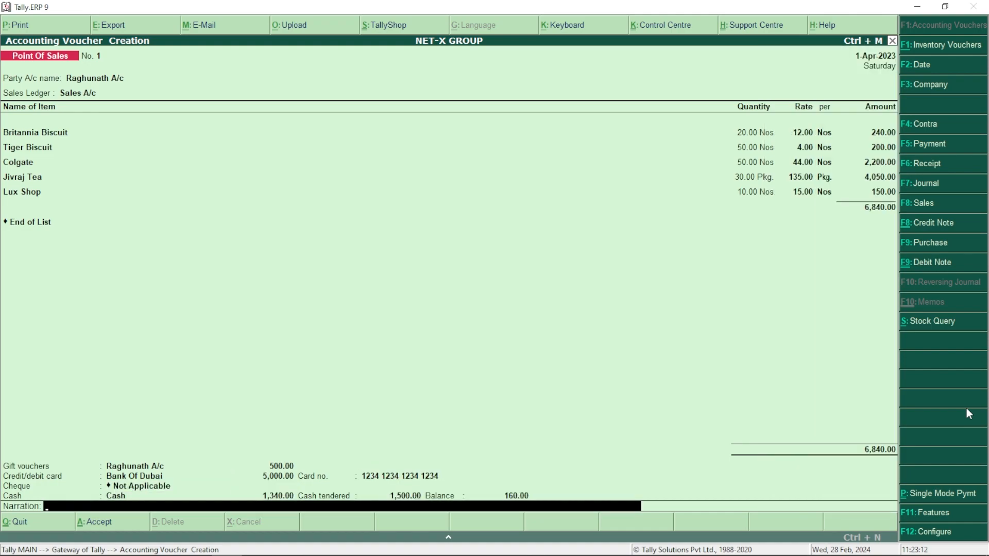
pyautogui.press('Return')
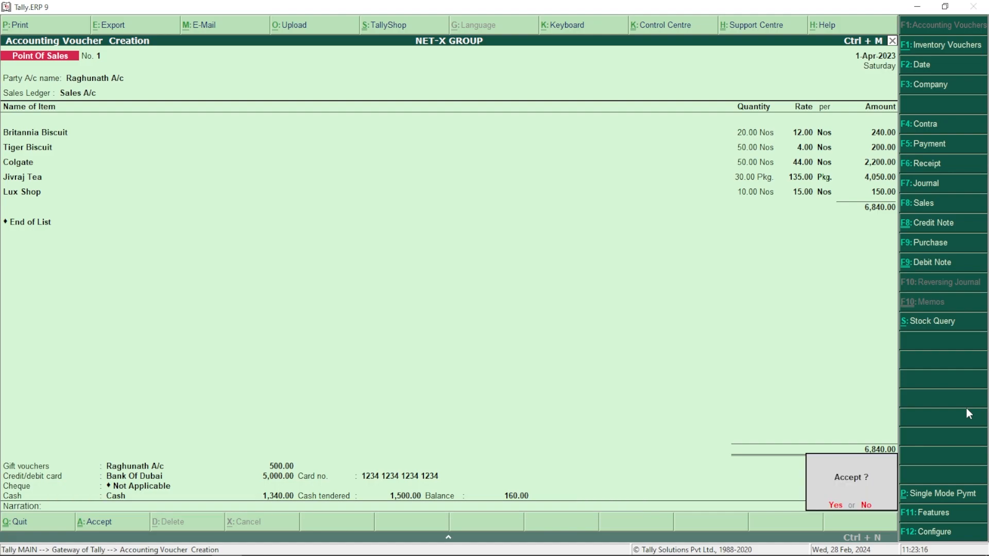
pyautogui.press('Return')
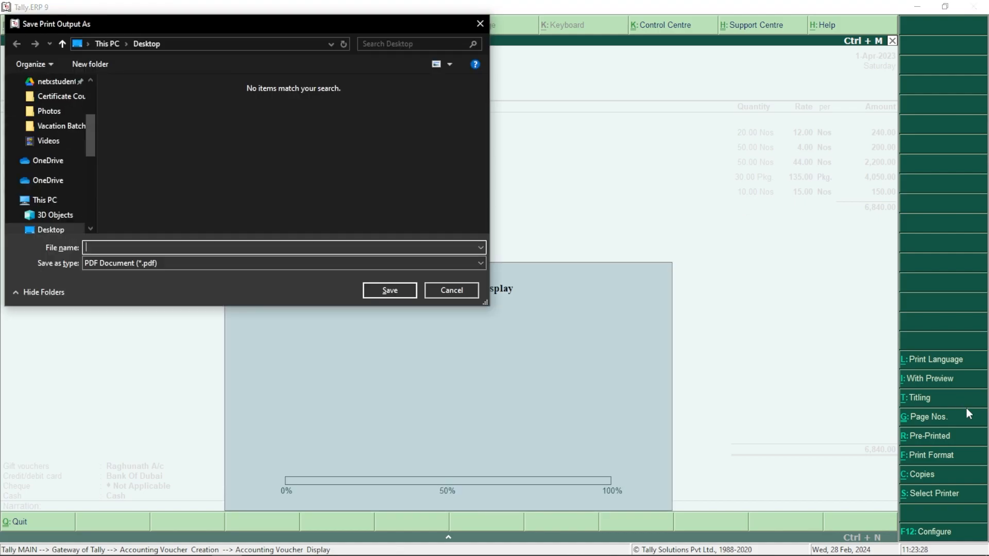
# Print the voucher to a PDF named POS on the Desktop and open it to view
pyautogui.write('pc')
pyautogui.press('Return')
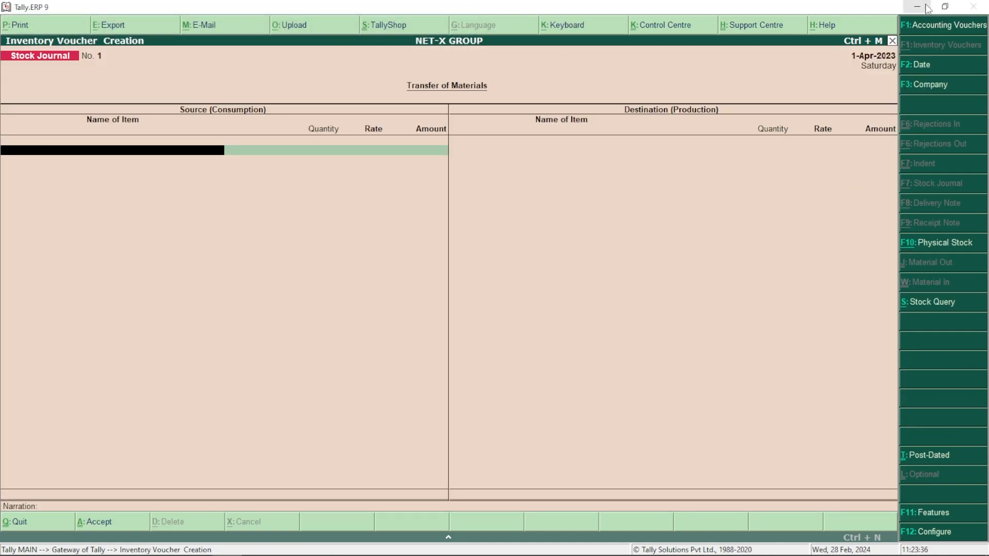
pyautogui.click(925, 3)
pyautogui.doubleClick(31, 442)
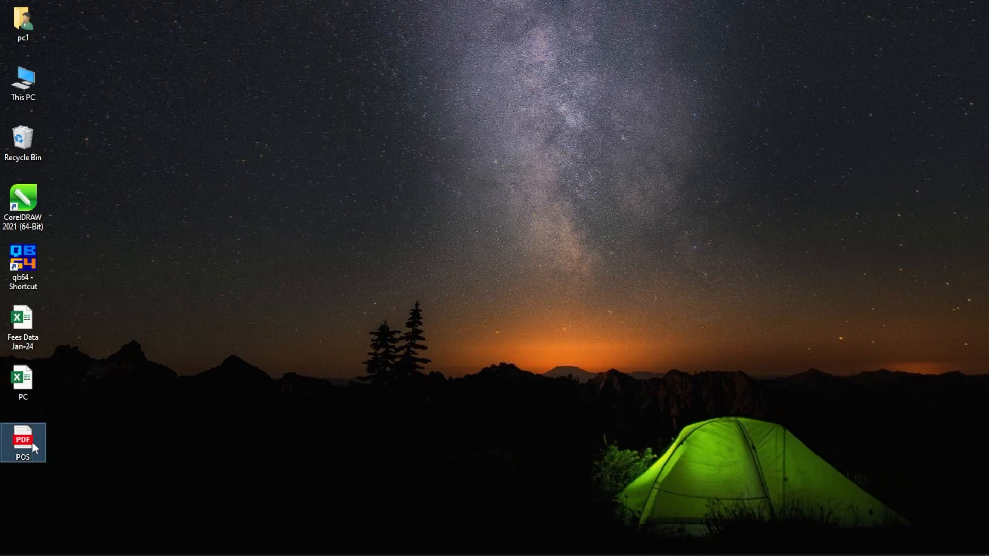